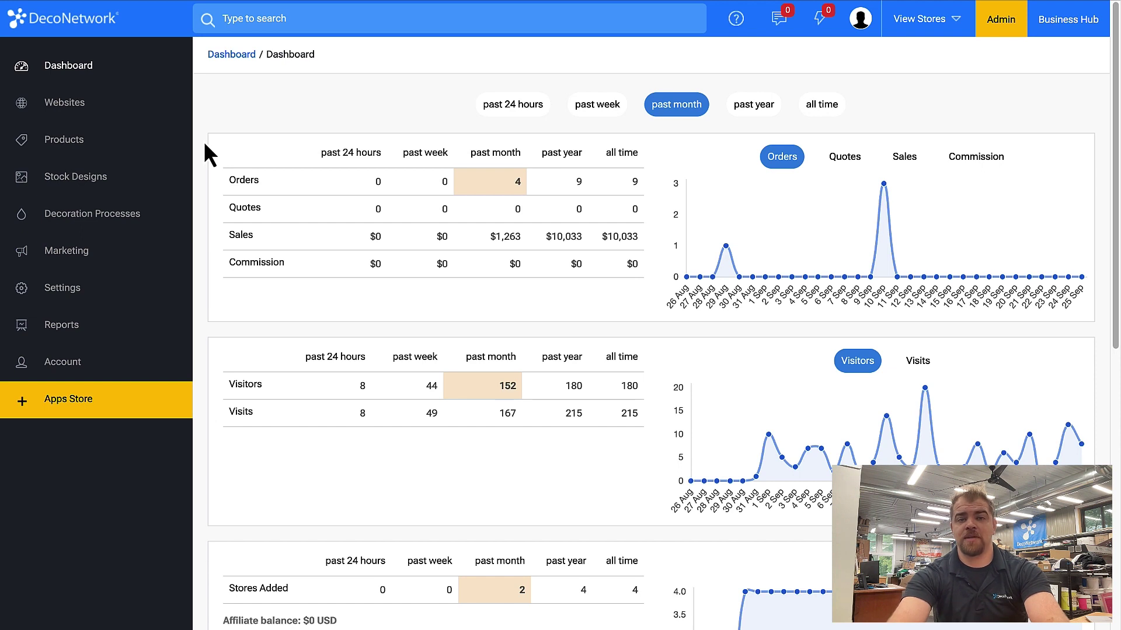
# Go through Marketing > Gift Certificates to reach the Gift Certificate Settings page.
pyautogui.click(73, 254)
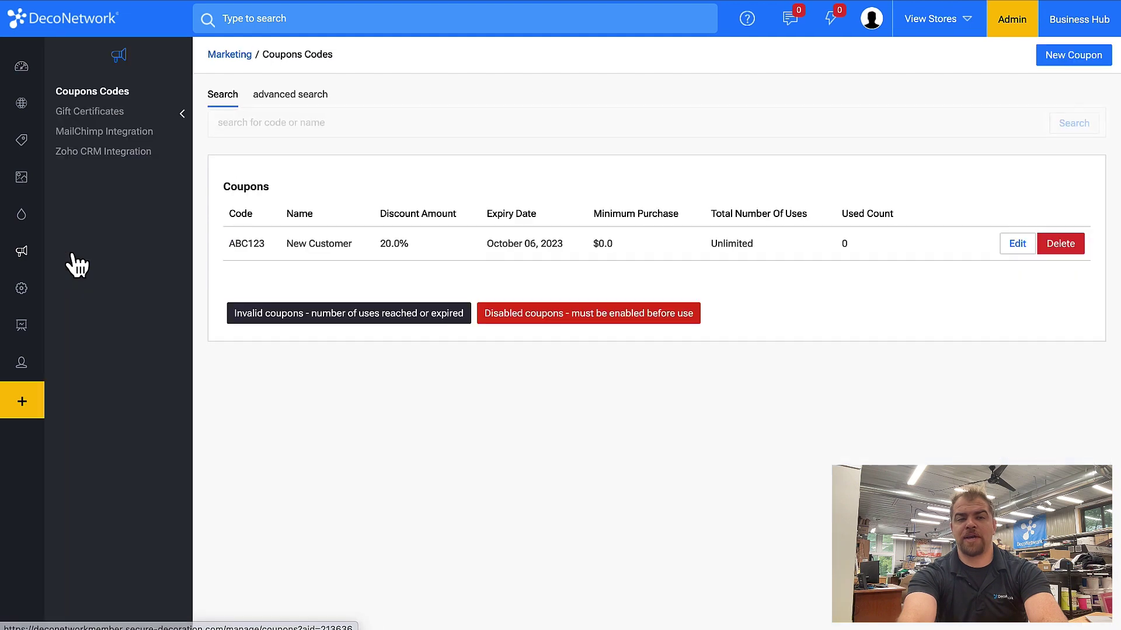
pyautogui.click(121, 112)
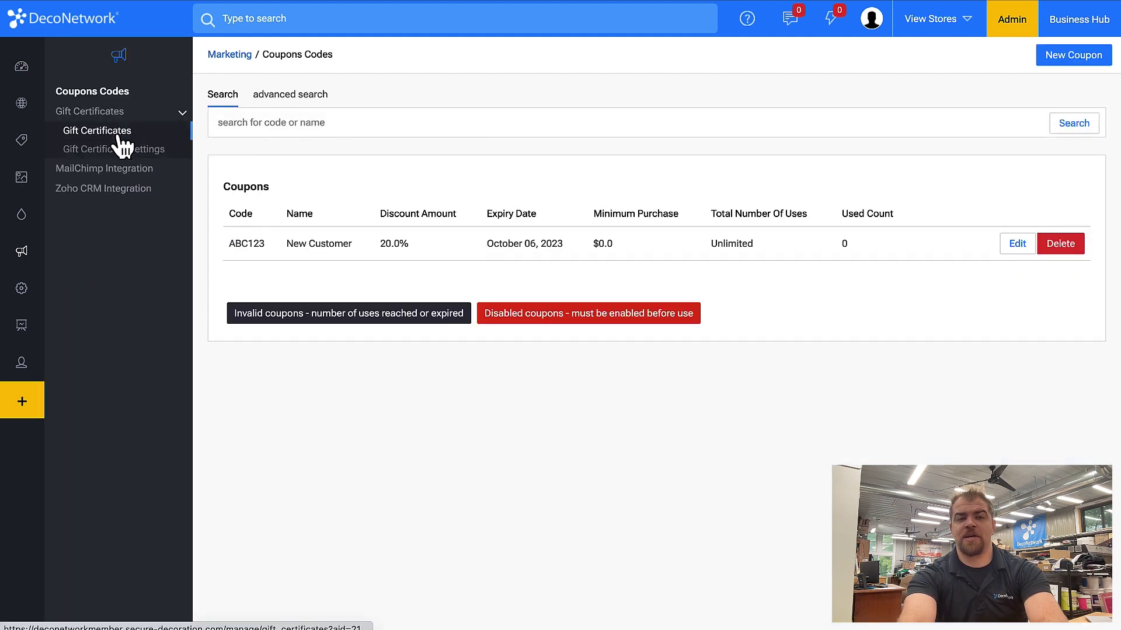
pyautogui.click(123, 143)
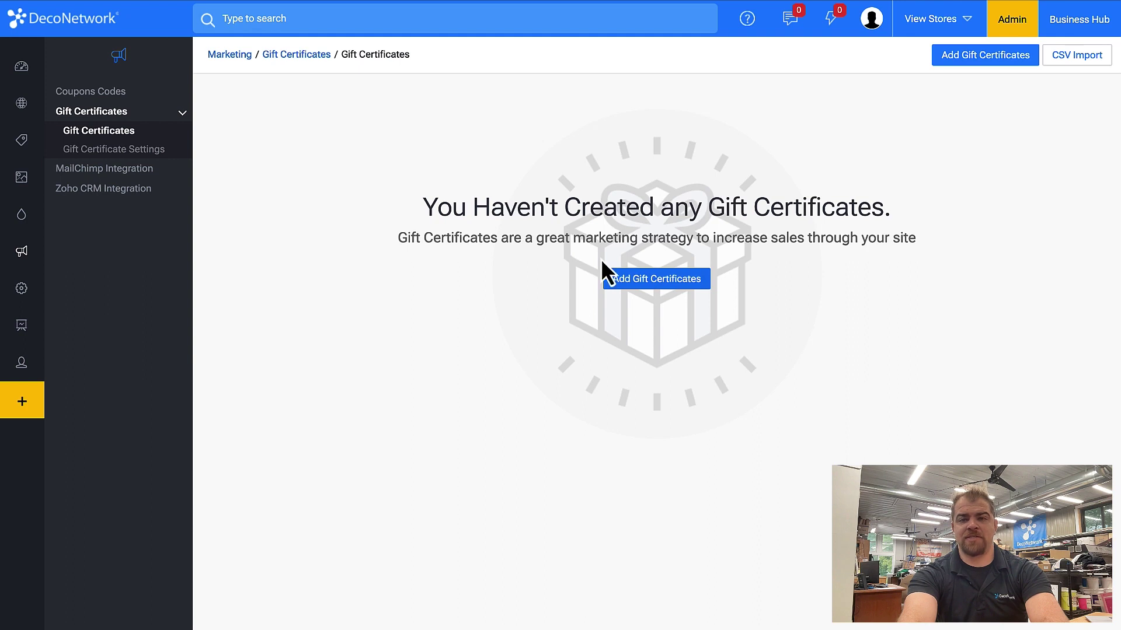
pyautogui.click(99, 152)
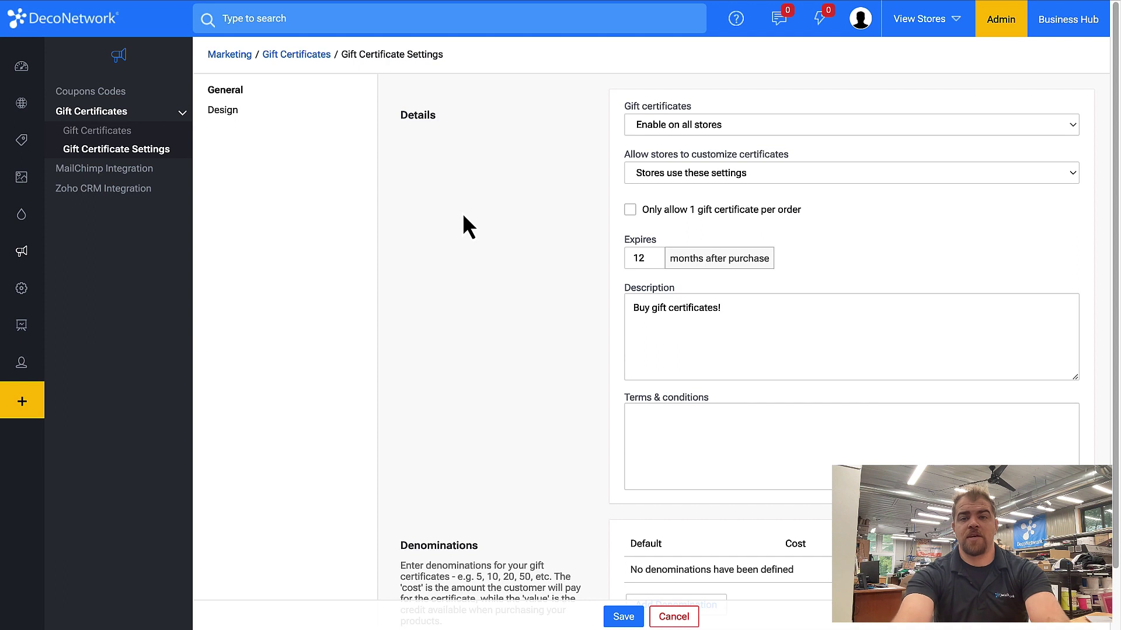
# Keep 'Enable on all stores', choose 'Allow stores to customize', then select the Description box.
pyautogui.click(668, 124)
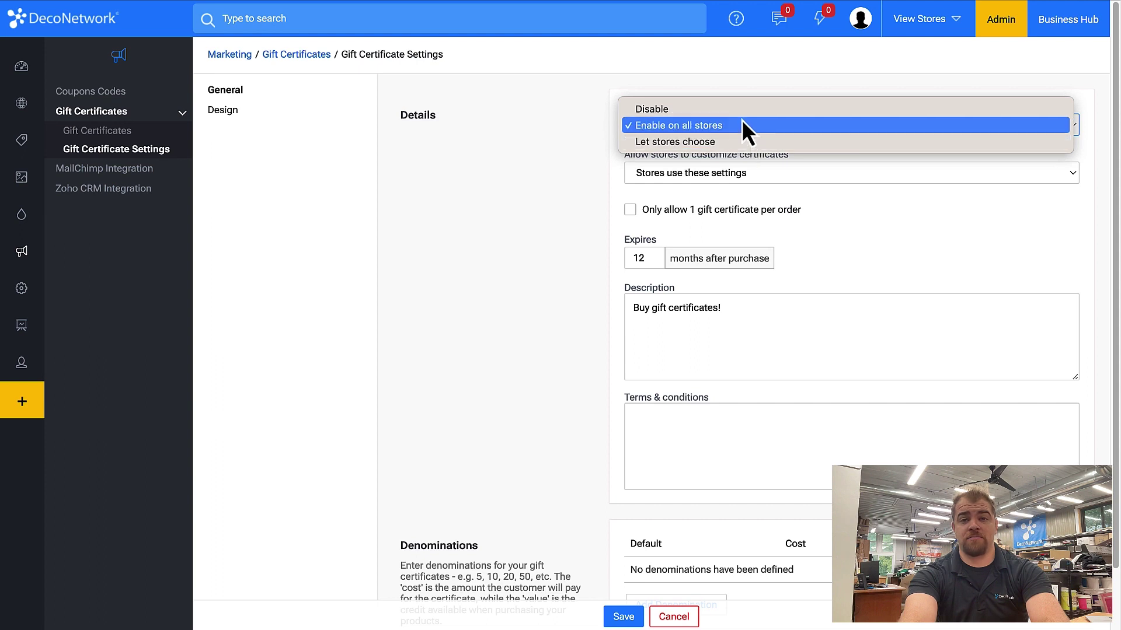
pyautogui.click(584, 184)
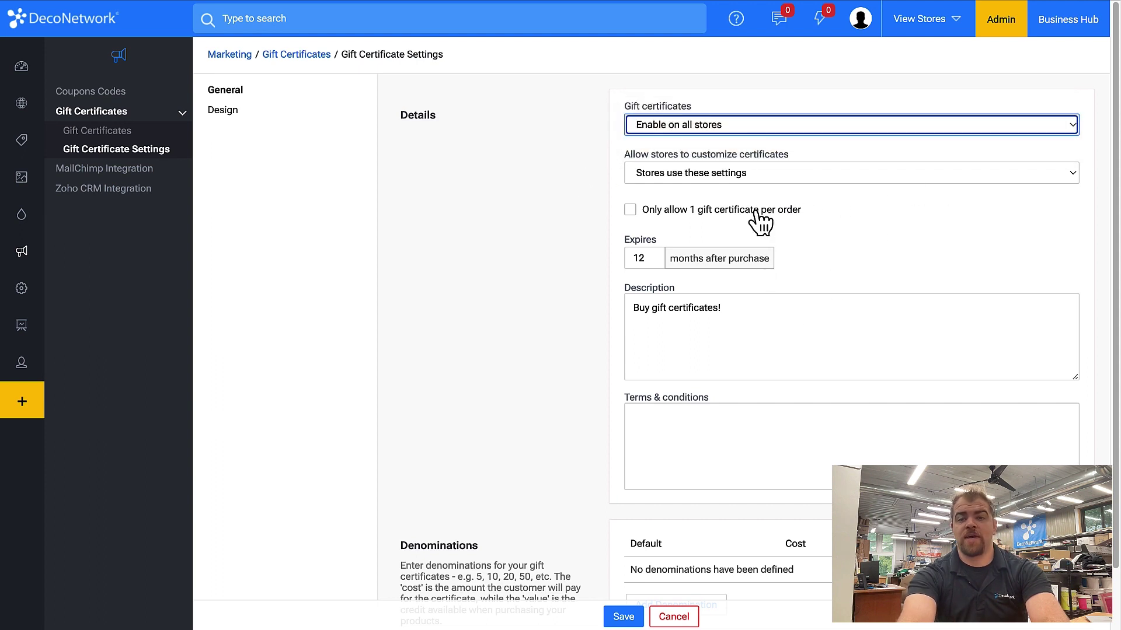
pyautogui.click(775, 173)
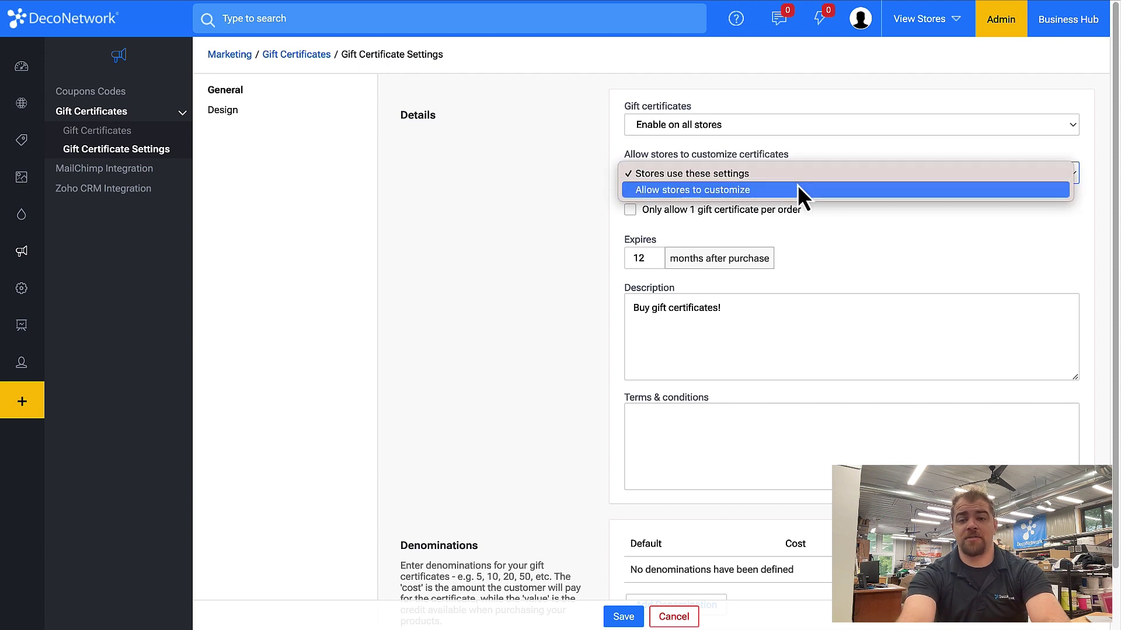
pyautogui.click(797, 188)
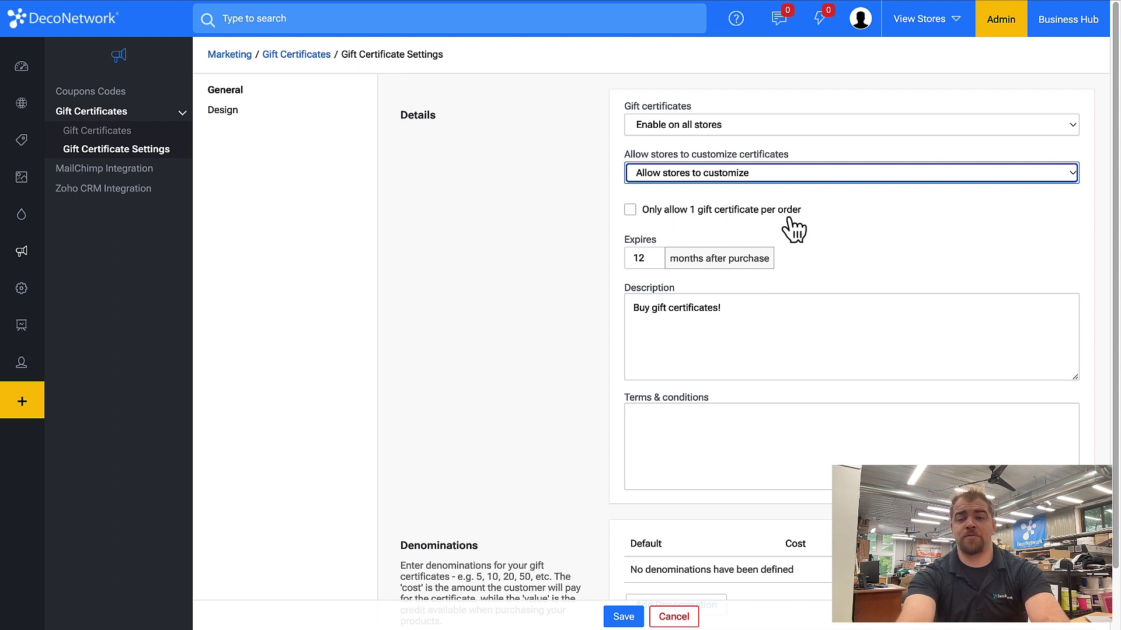
pyautogui.scroll(-1, 795, 228)
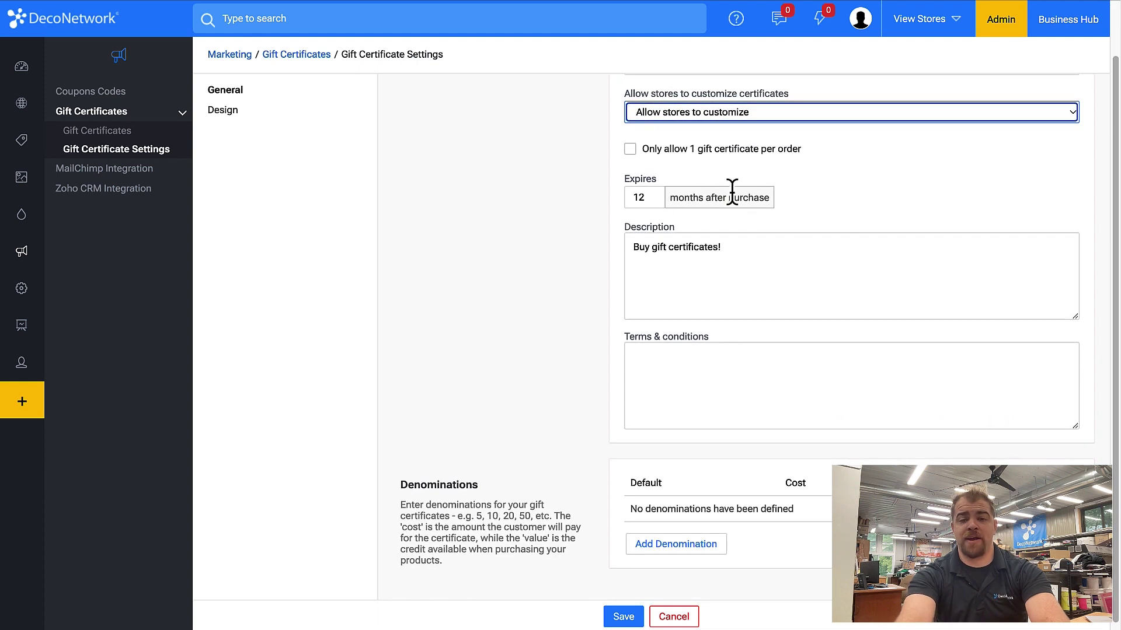
pyautogui.click(753, 283)
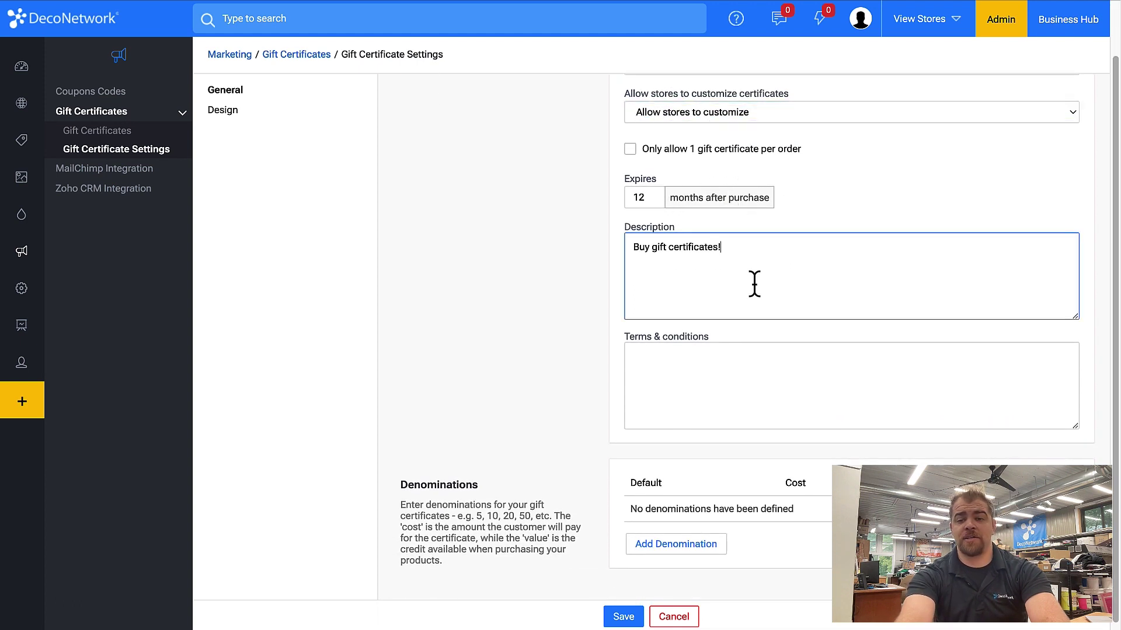
pyautogui.scroll(-1, 754, 285)
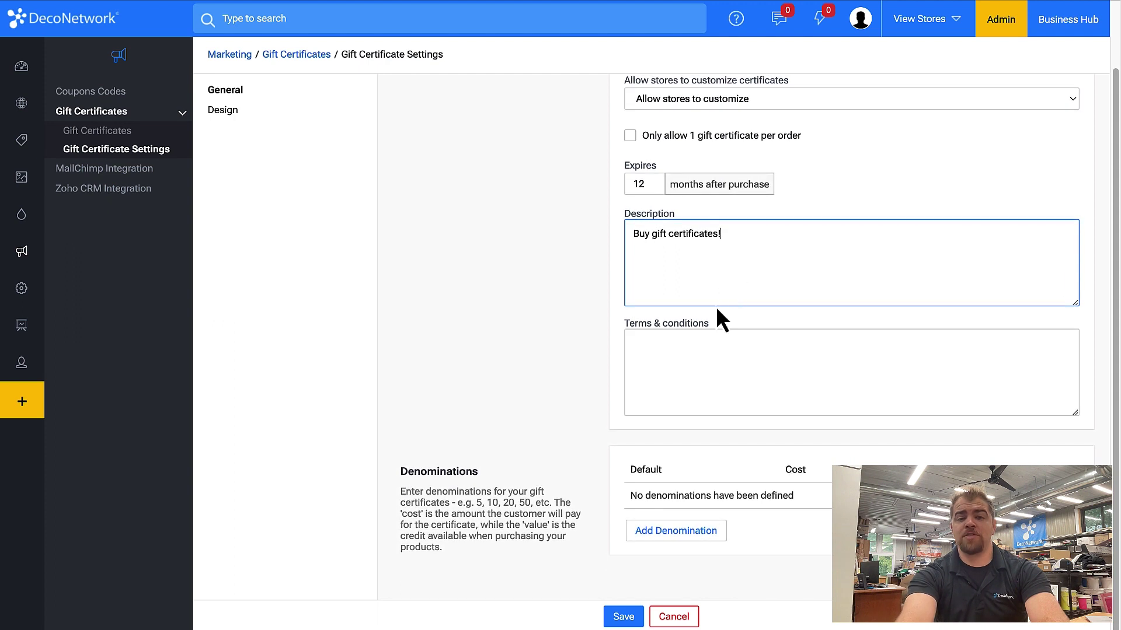
# Add denominations cost 25/value 40 and cost 50/value 75, make the first default, and save.
pyautogui.click(659, 533)
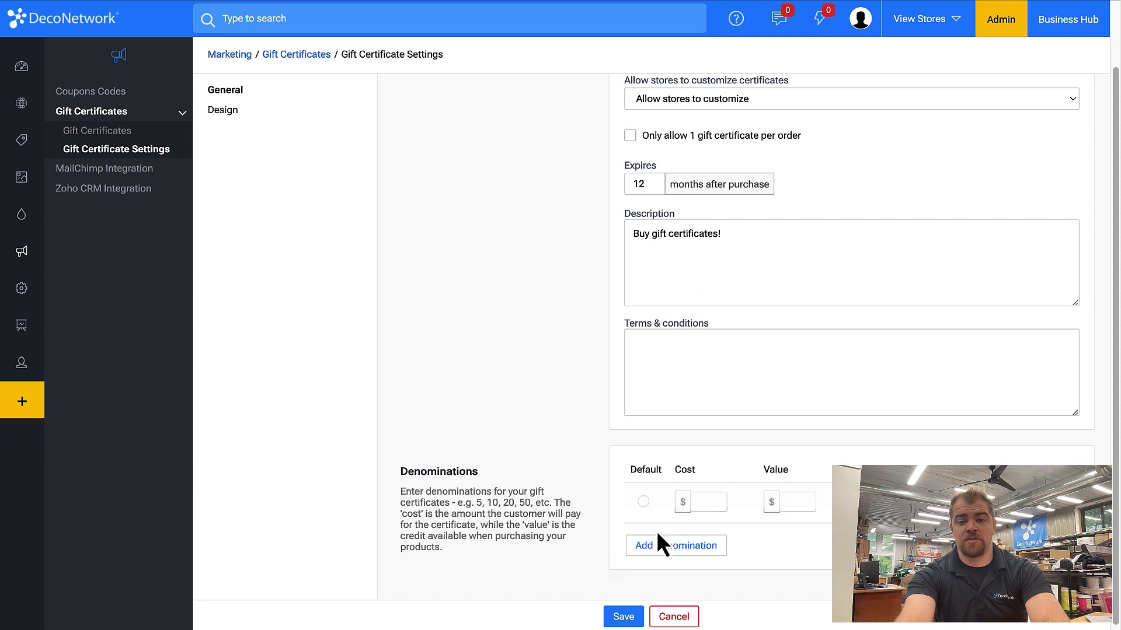
pyautogui.click(658, 538)
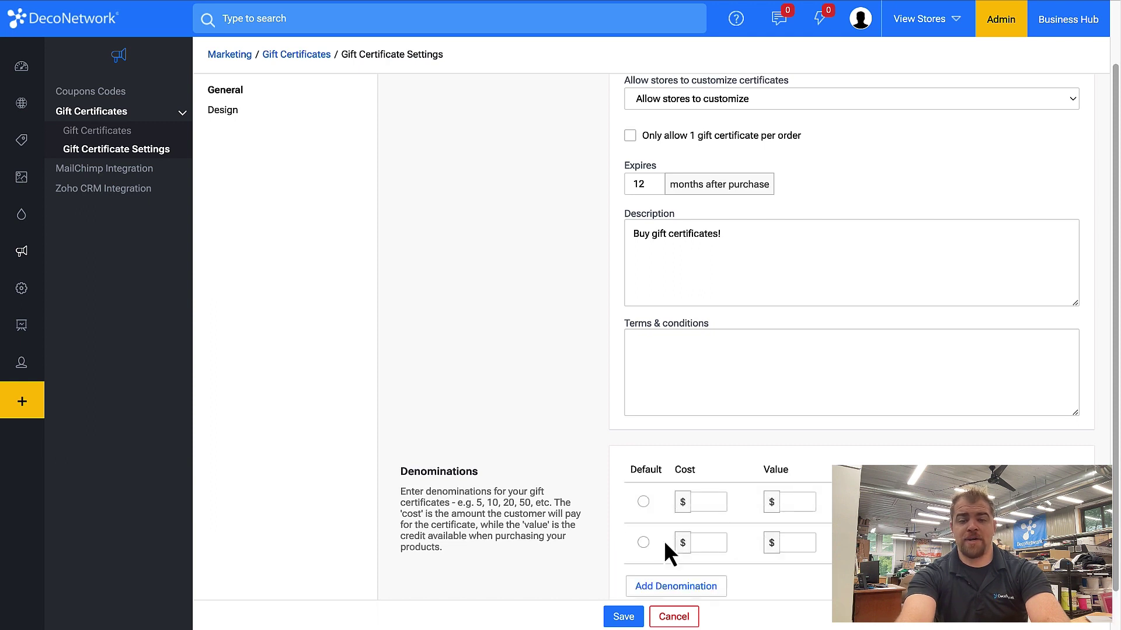
pyautogui.click(702, 501)
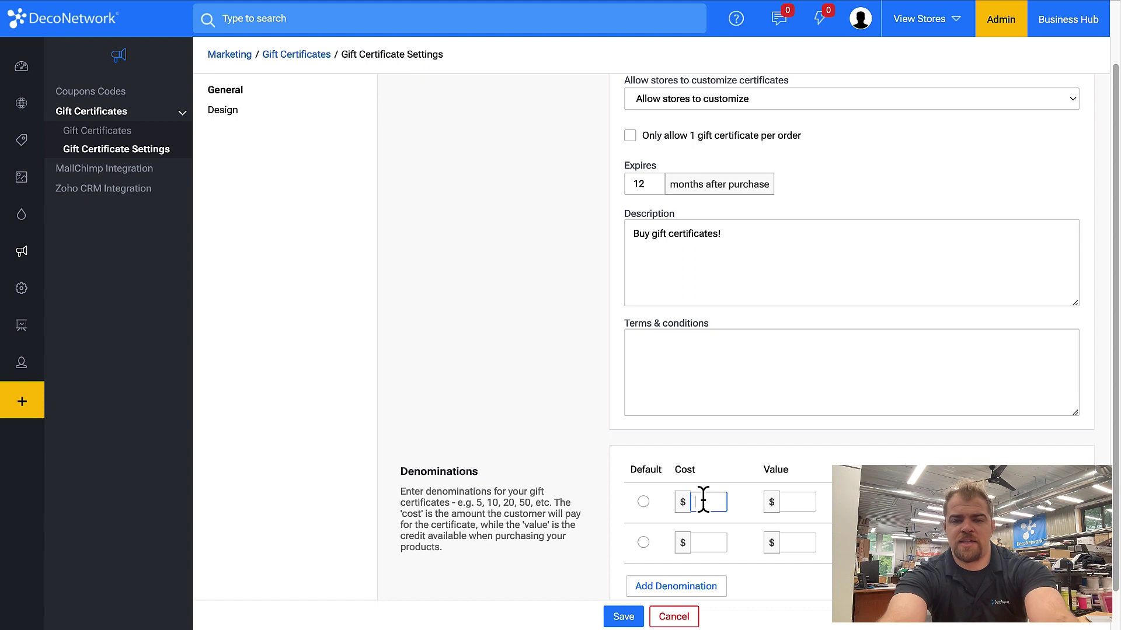
pyautogui.write('25')
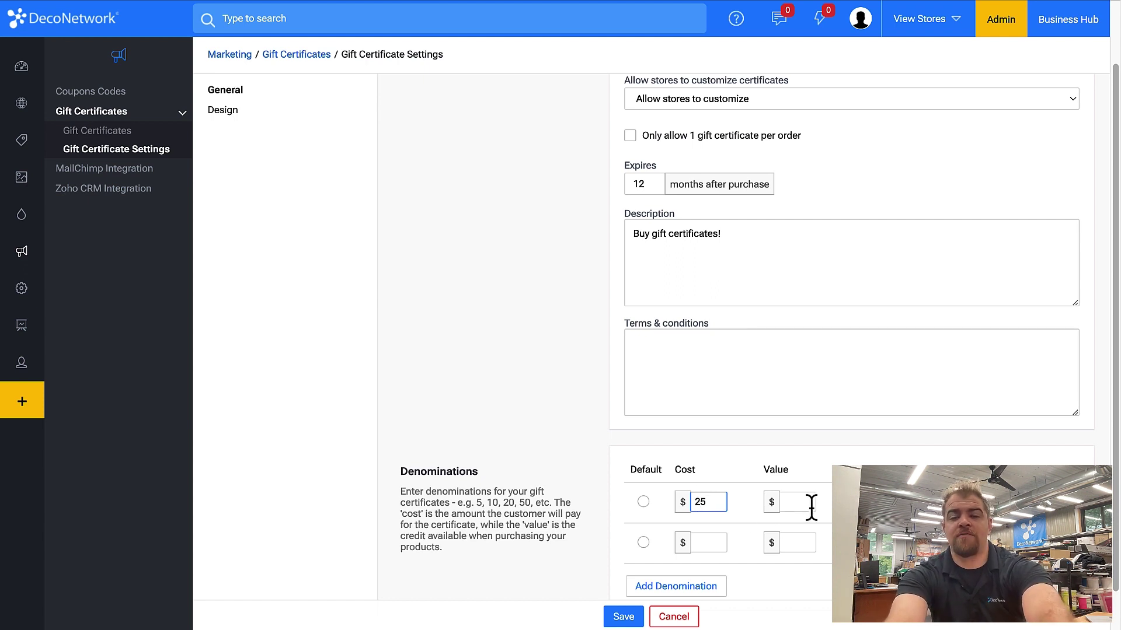
pyautogui.click(804, 504)
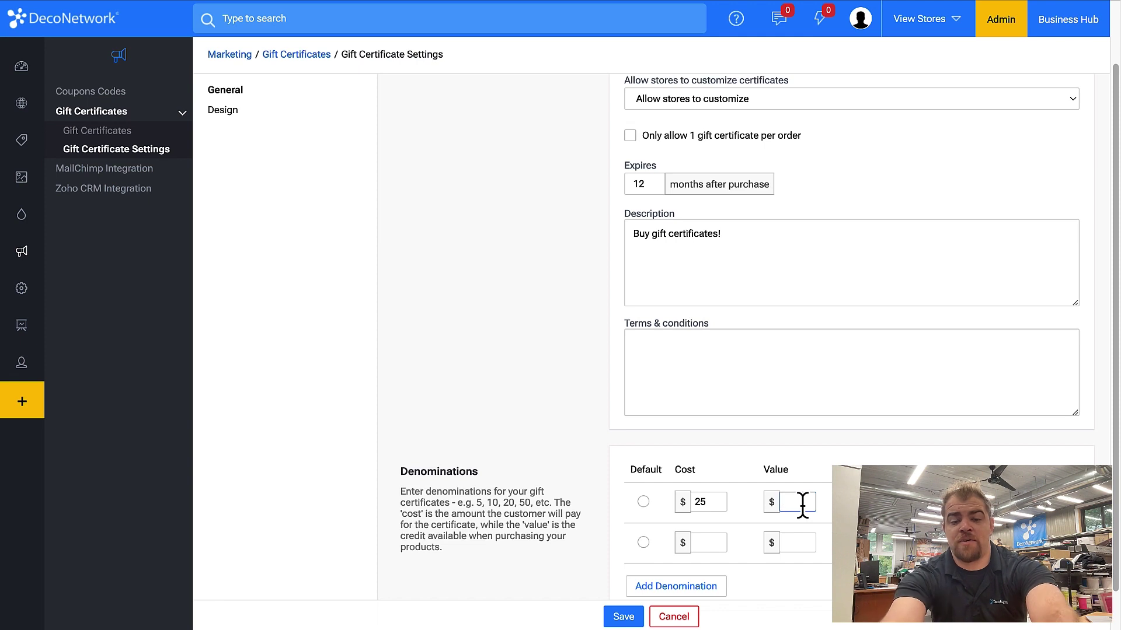
pyautogui.write('40')
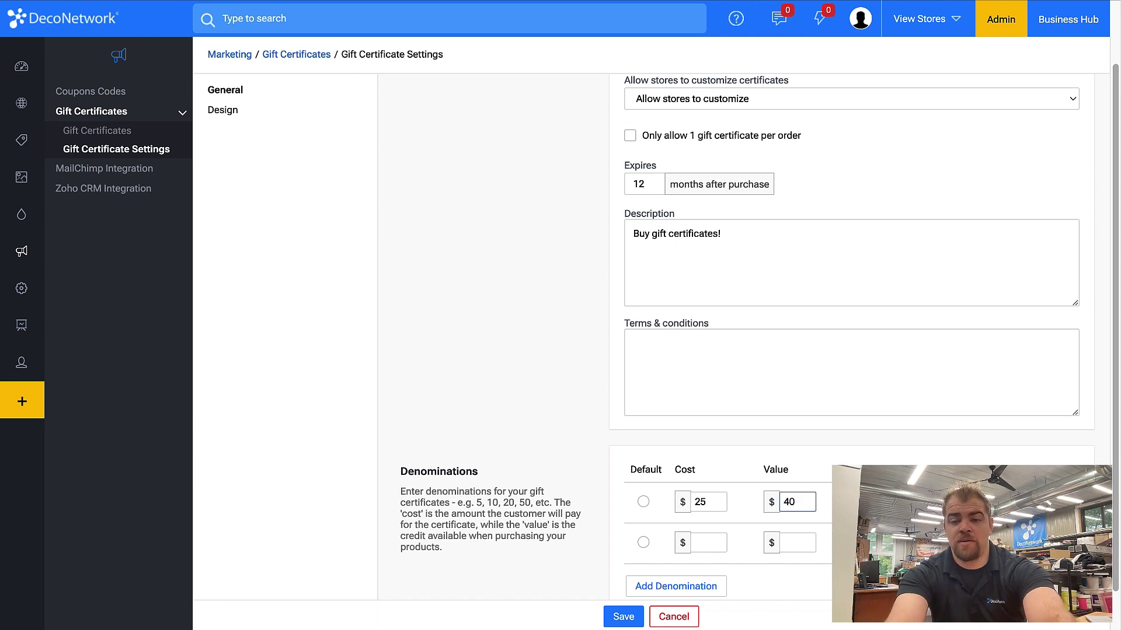
pyautogui.click(707, 543)
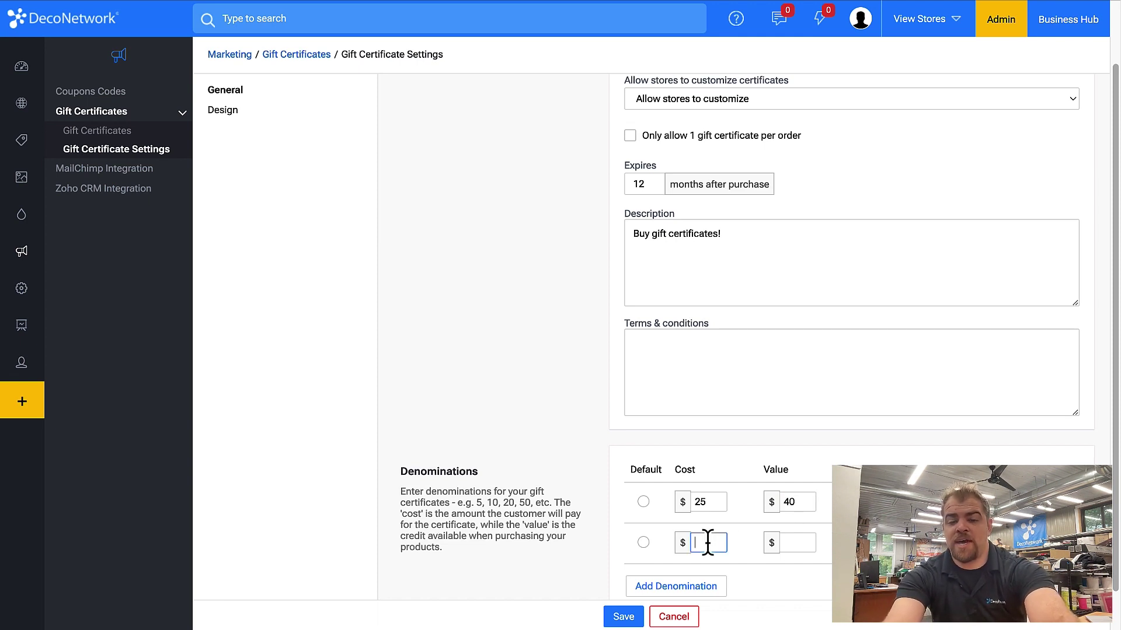
pyautogui.write('50')
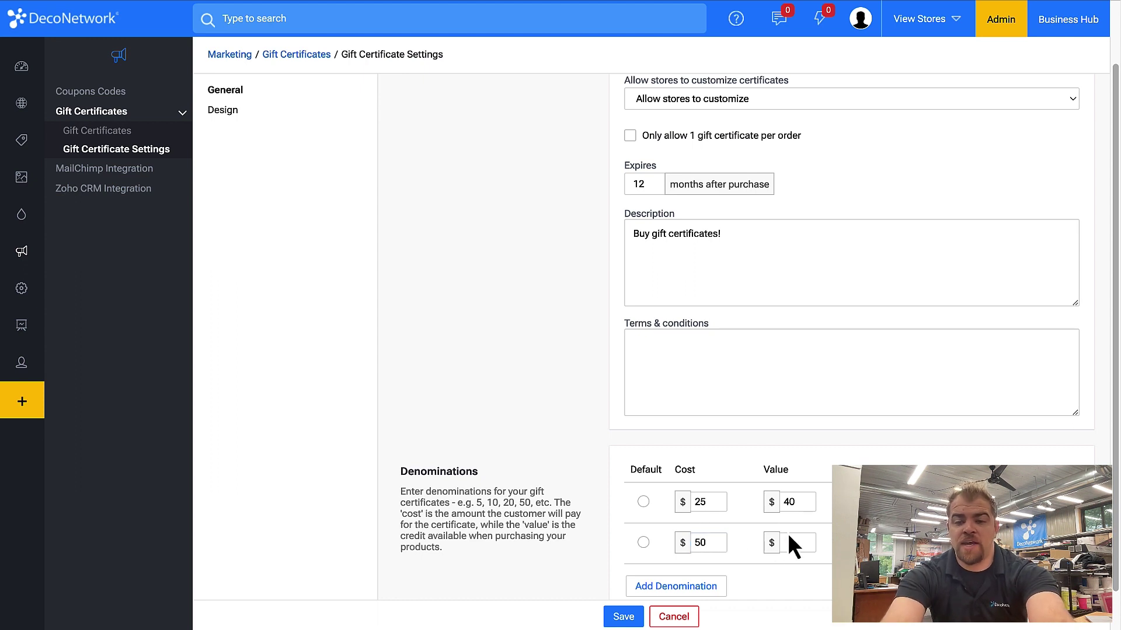
pyautogui.click(787, 543)
pyautogui.write('75')
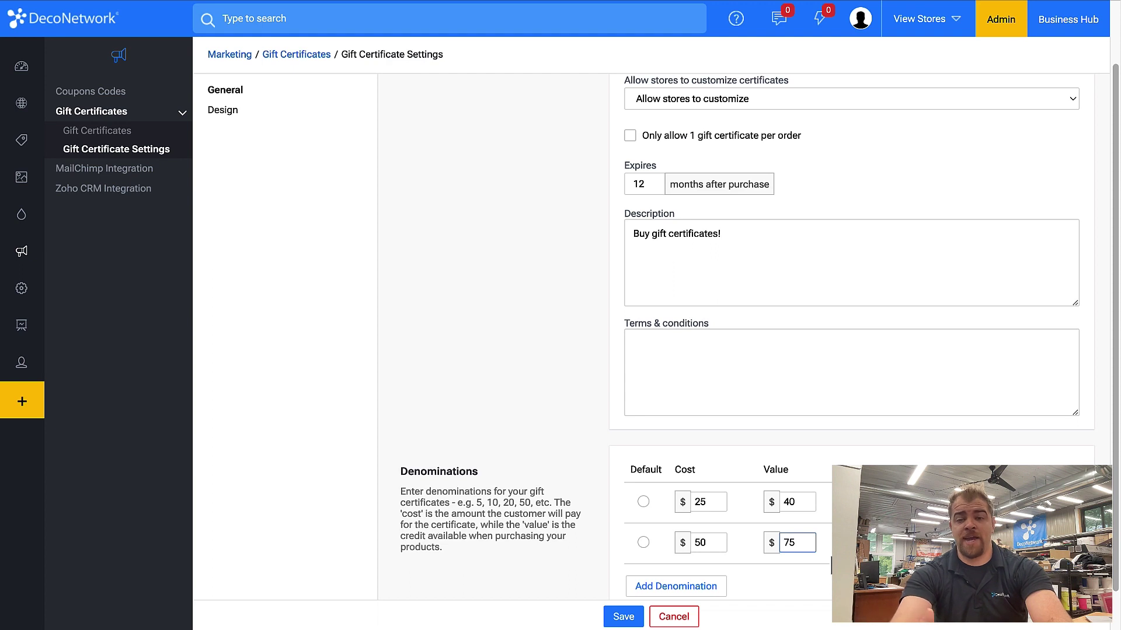
pyautogui.click(642, 502)
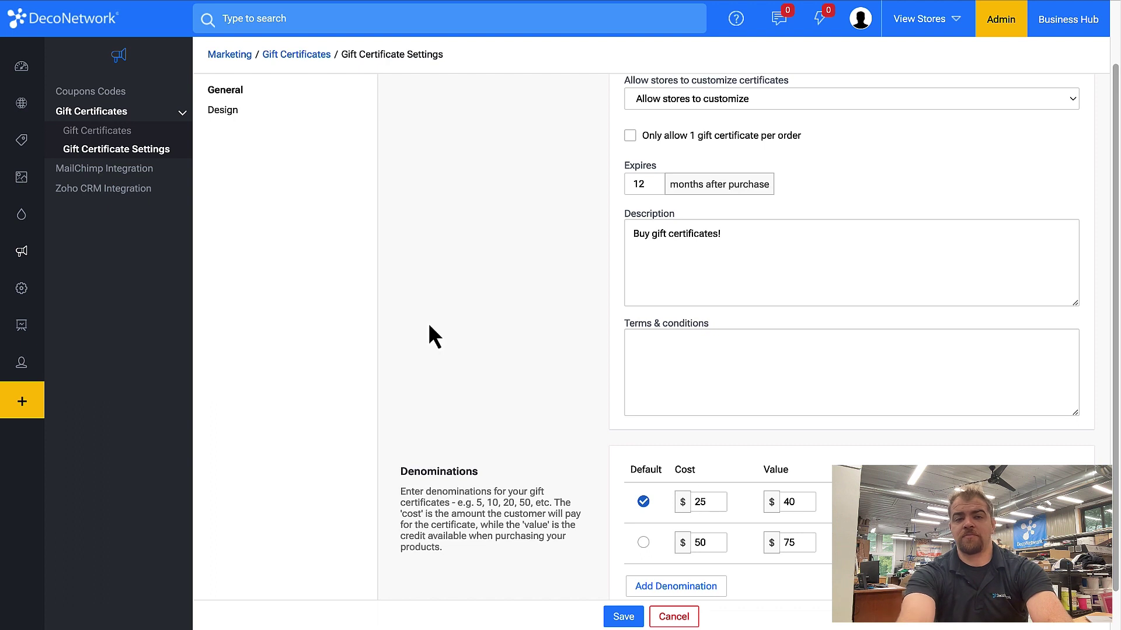
pyautogui.click(623, 616)
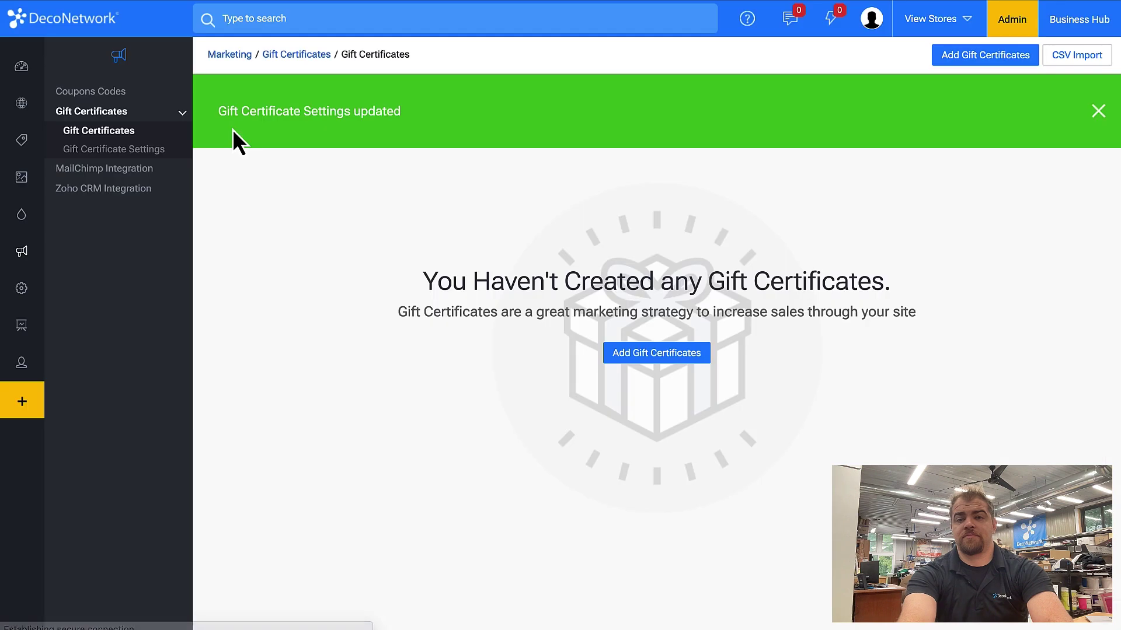
# Start a new gift certificate with the sender's name, recipient's name and the recipient's e-mail.
pyautogui.click(628, 357)
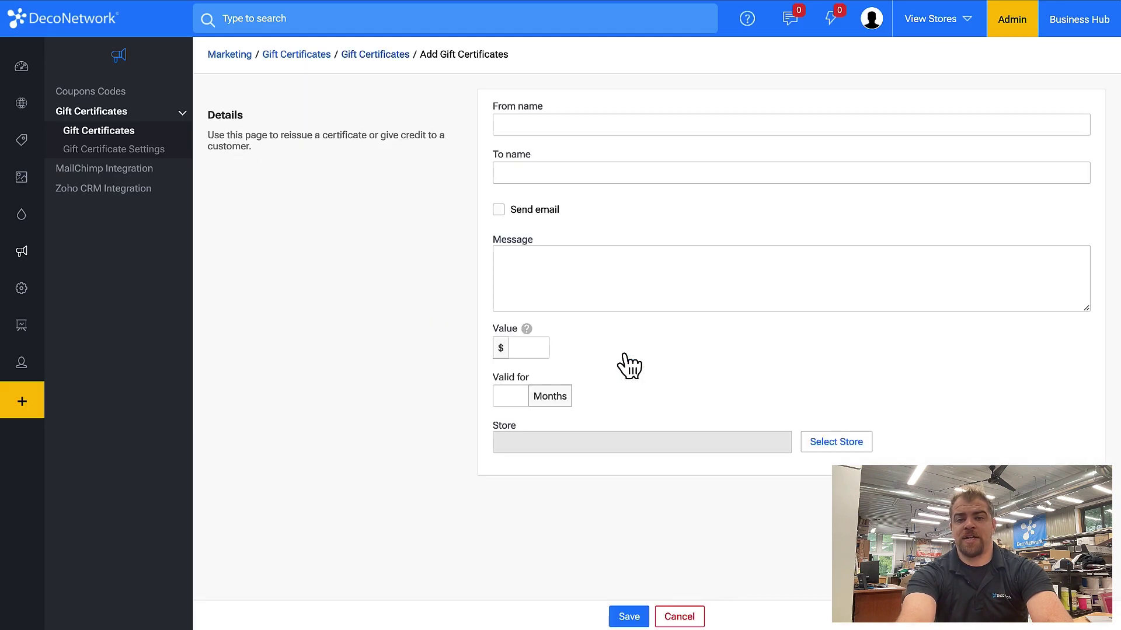
pyautogui.click(500, 122)
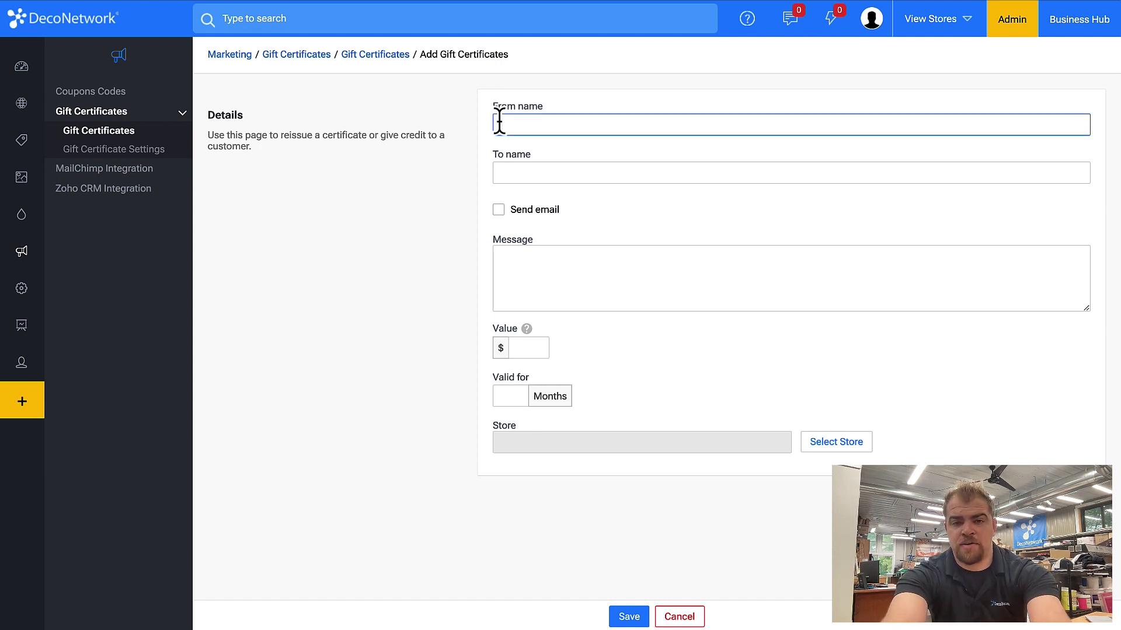
pyautogui.write('Zach')
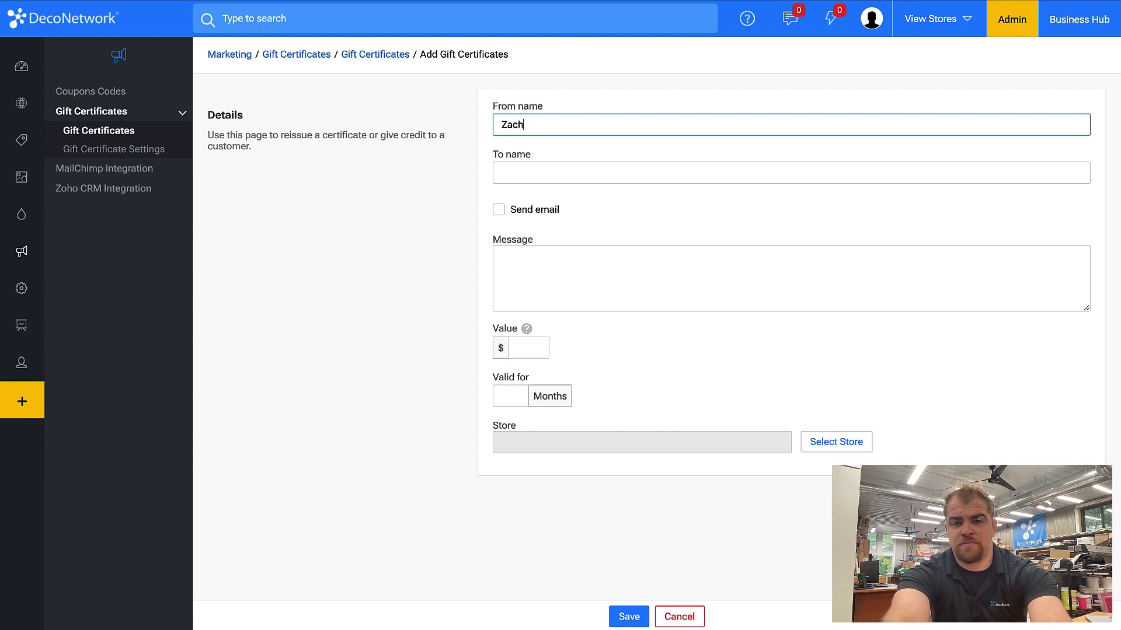
pyautogui.click(502, 173)
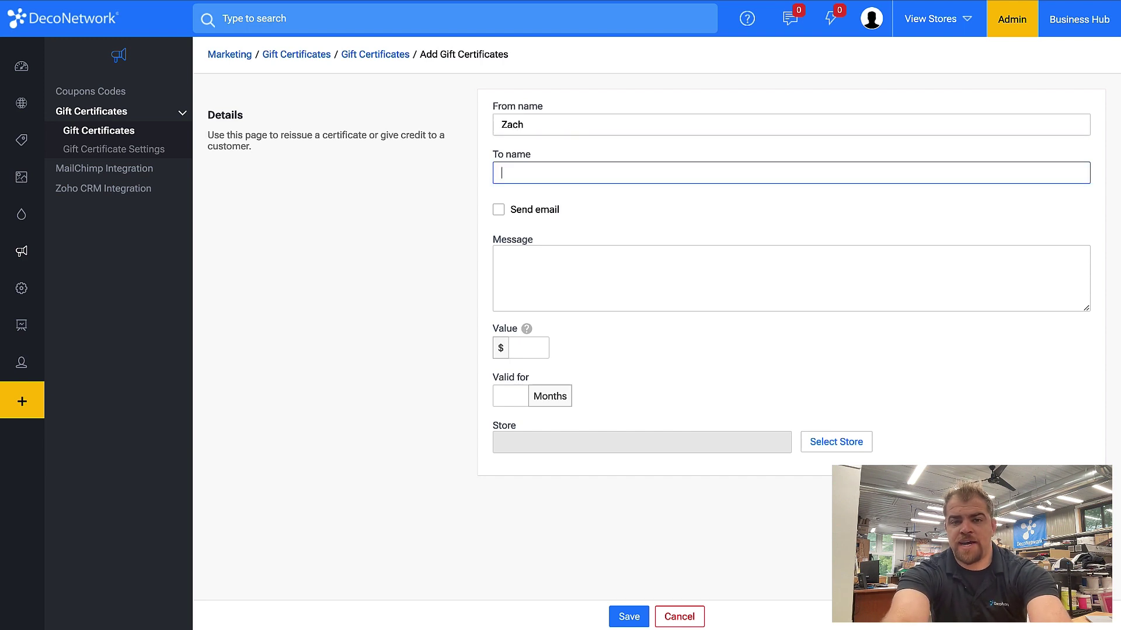
pyautogui.write('Mom')
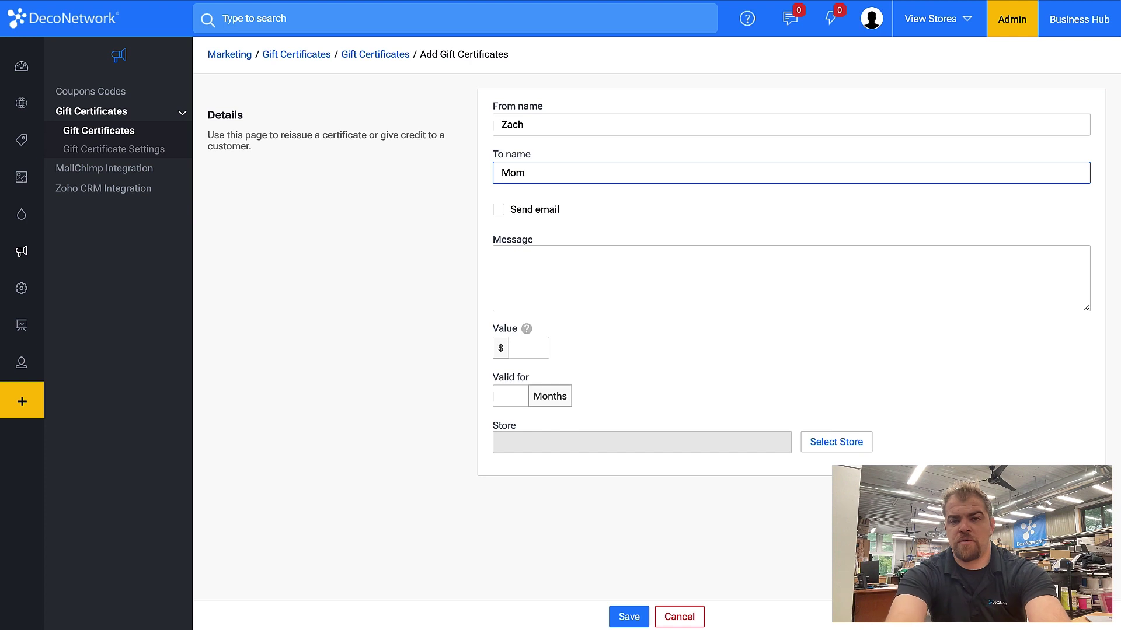
pyautogui.click(533, 216)
pyautogui.click(570, 265)
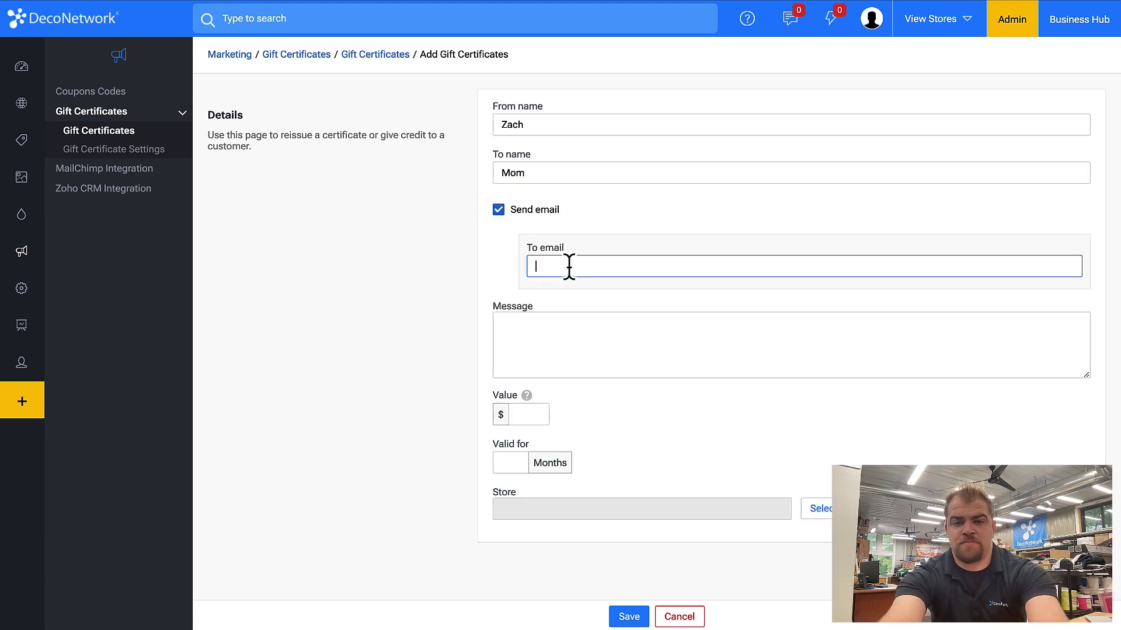
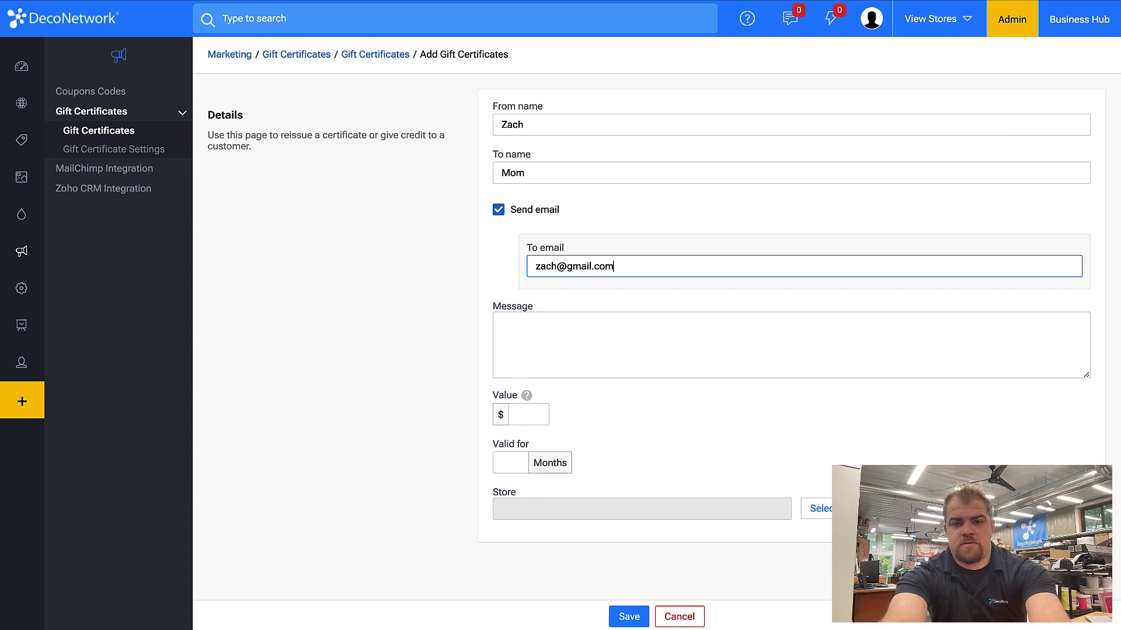
pyautogui.click(529, 415)
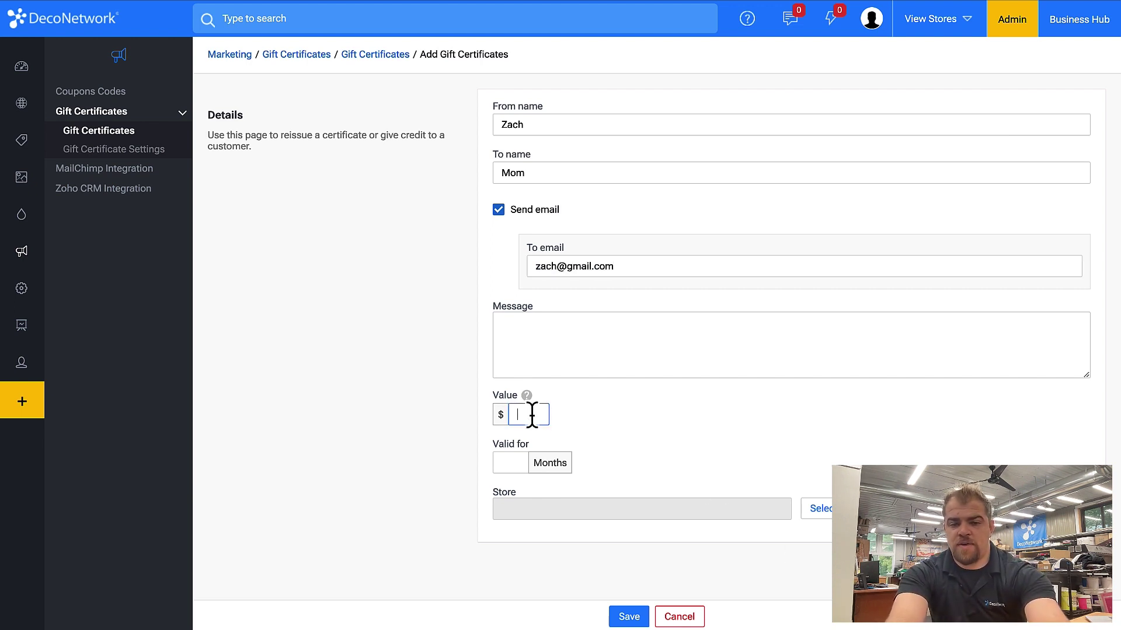
pyautogui.write('25')
pyautogui.click(518, 462)
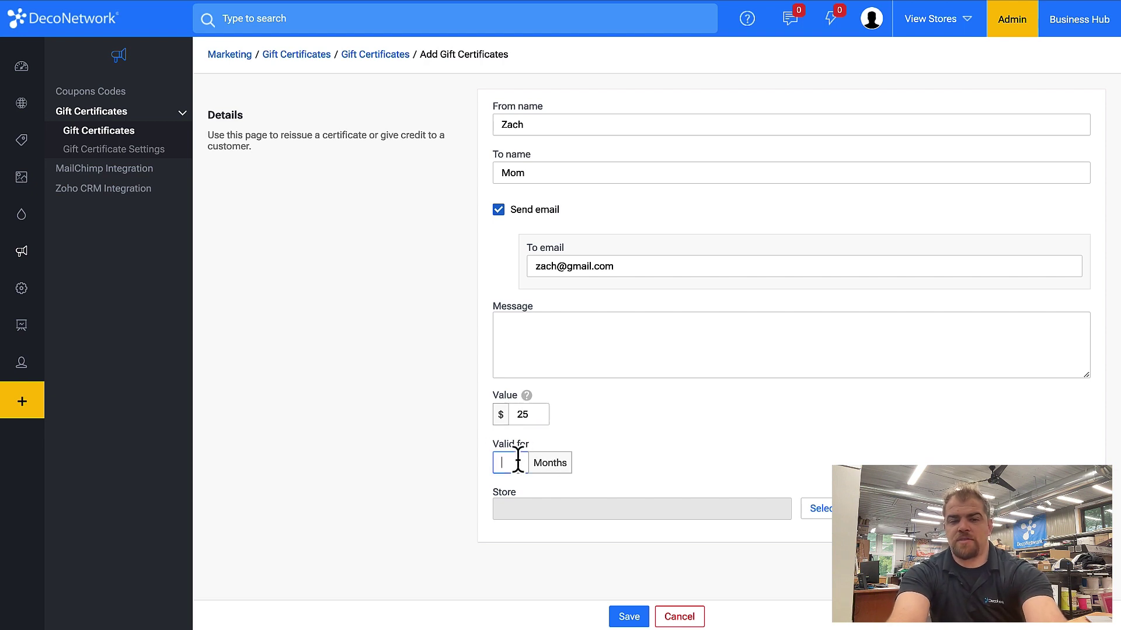
pyautogui.write('12')
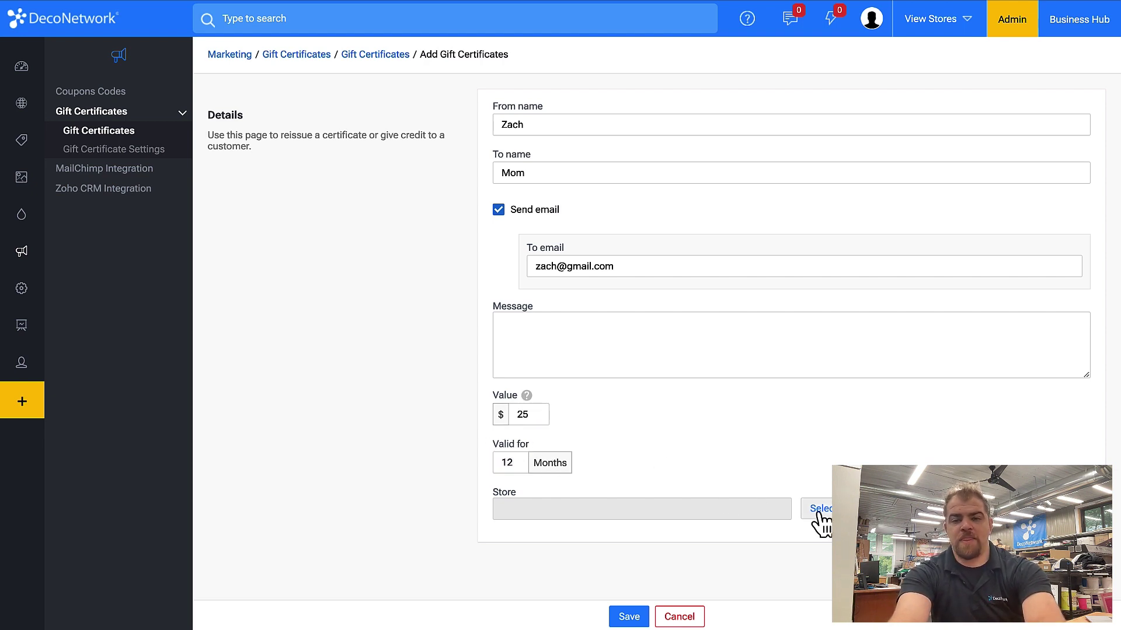
pyautogui.click(819, 516)
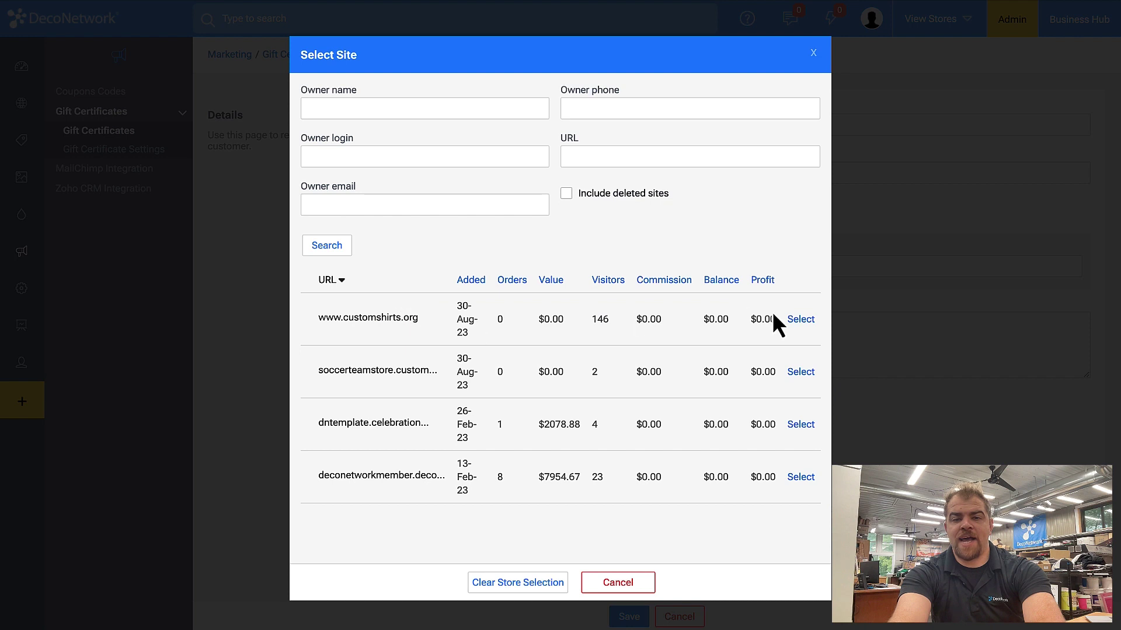
pyautogui.click(799, 319)
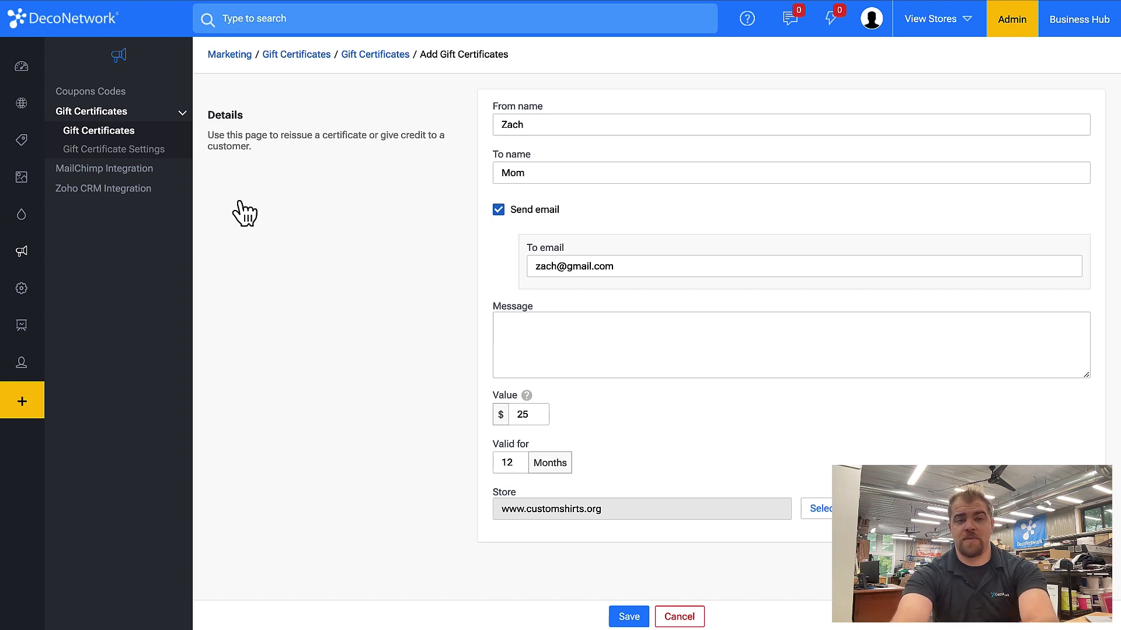
pyautogui.click(119, 133)
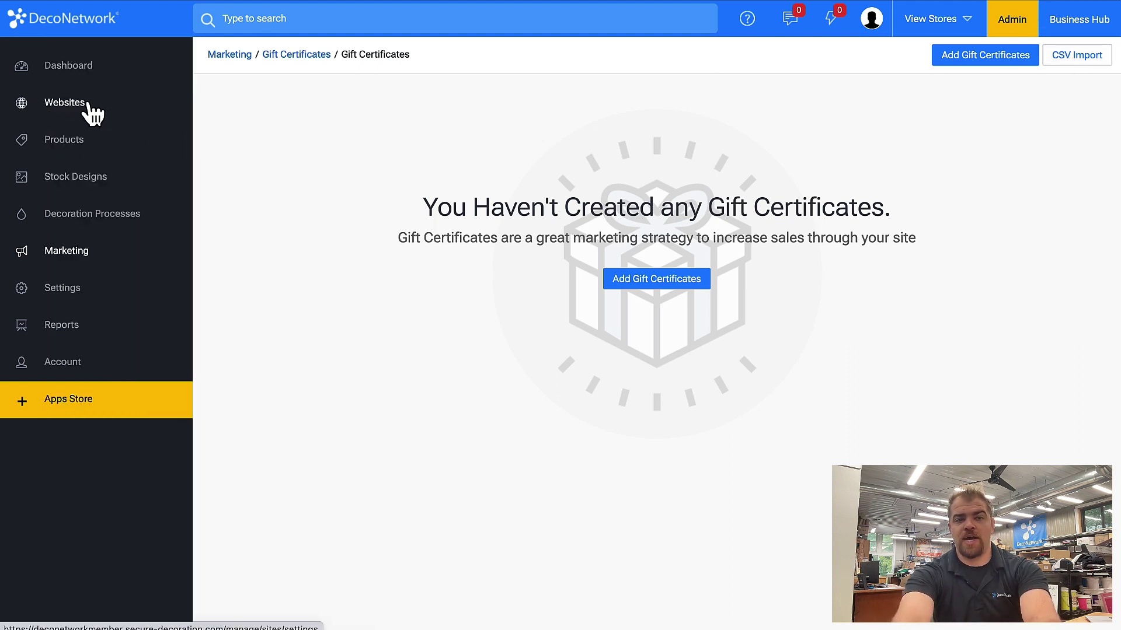
pyautogui.click(87, 104)
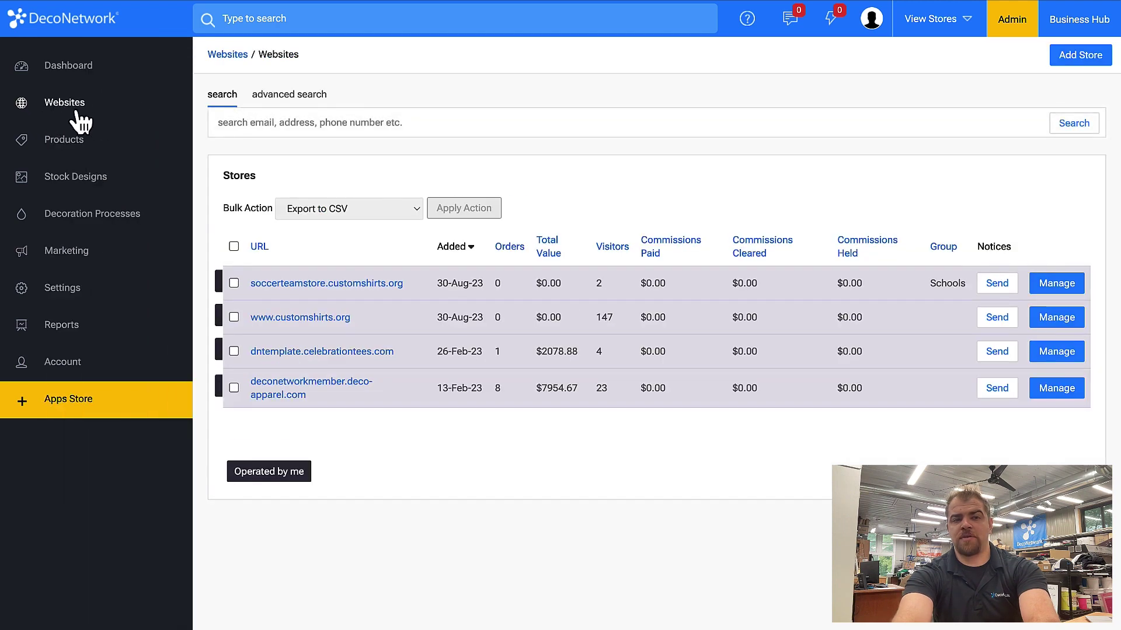
pyautogui.click(303, 318)
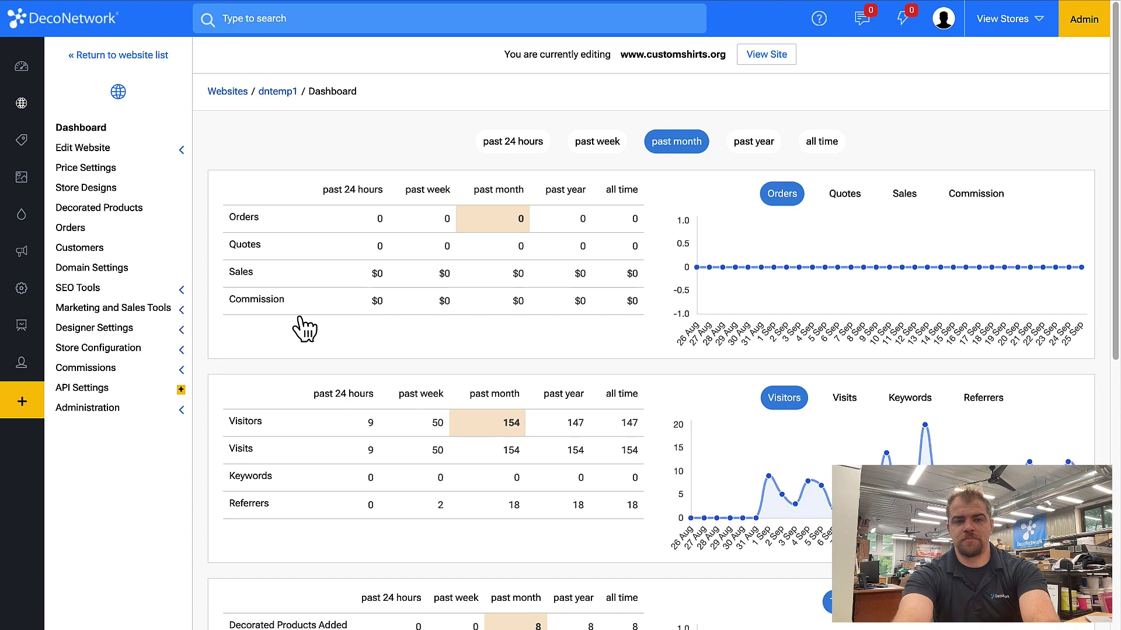
pyautogui.click(117, 348)
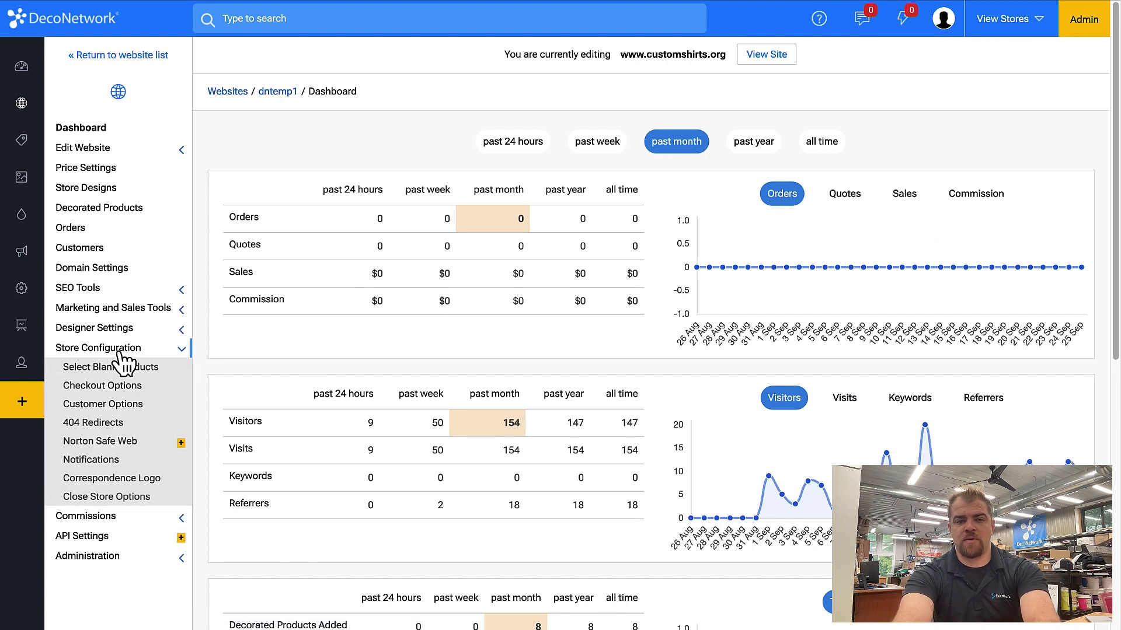
pyautogui.click(116, 310)
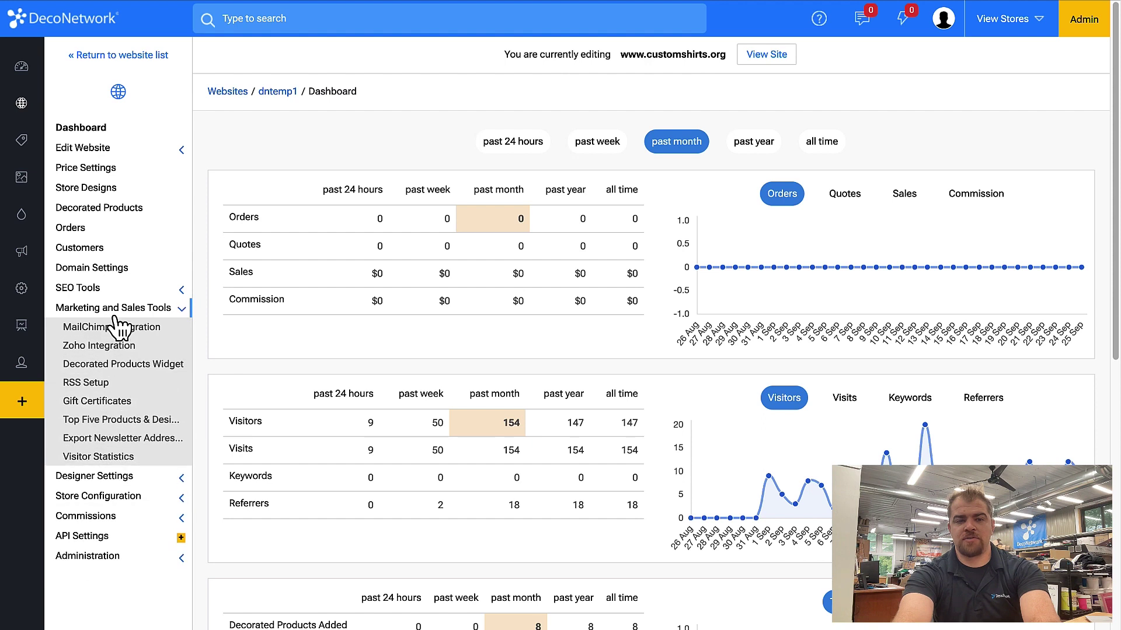
pyautogui.click(119, 409)
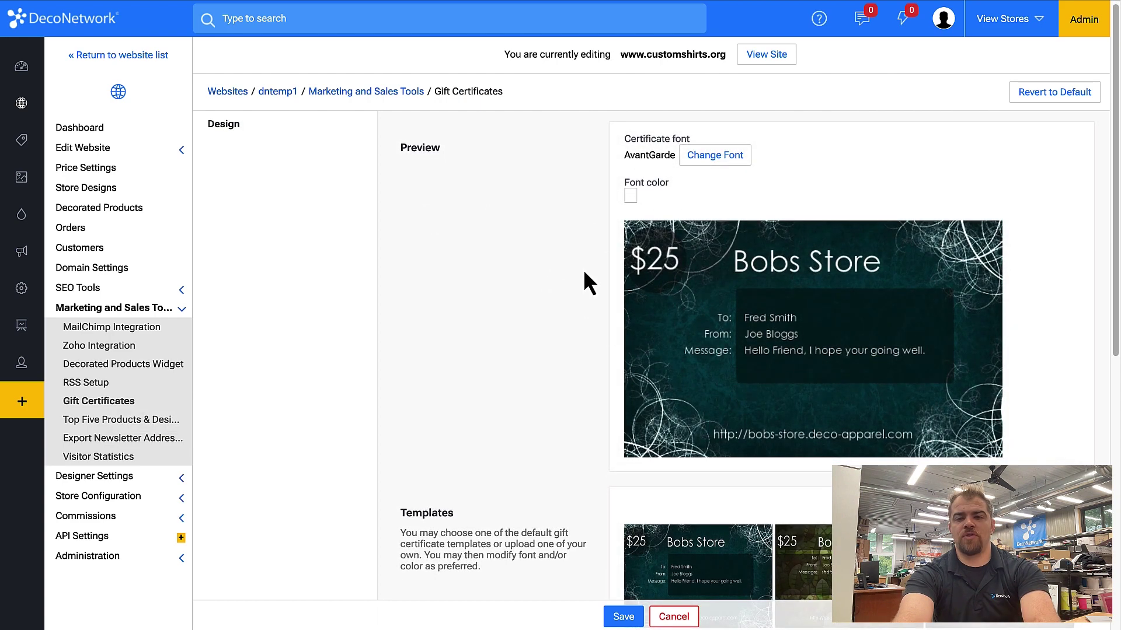
pyautogui.scroll(-2, 583, 268)
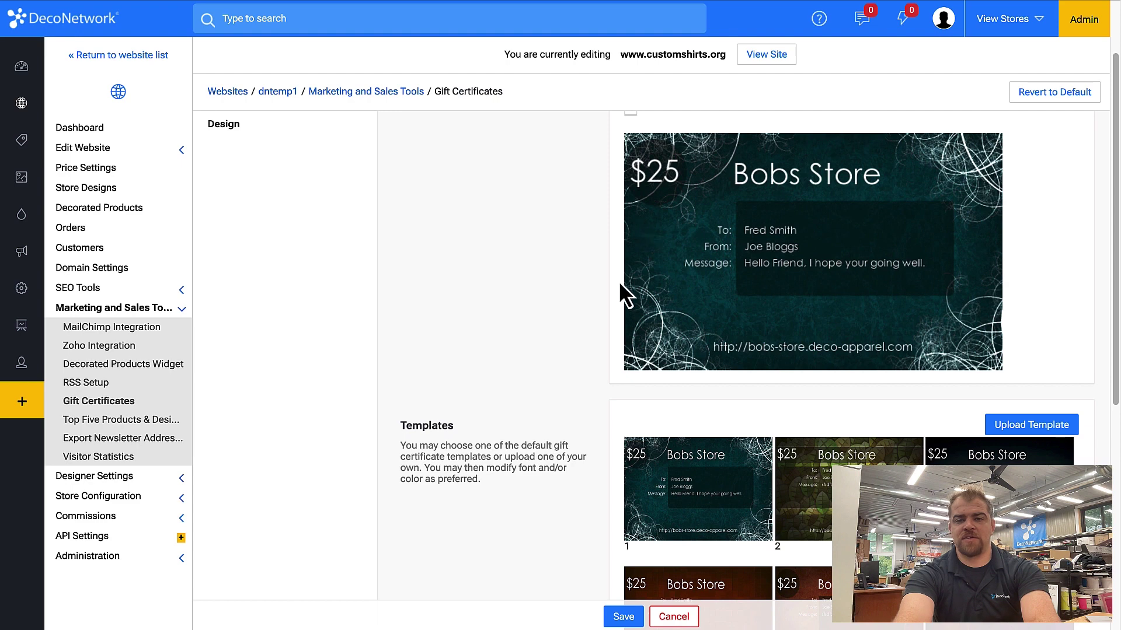
pyautogui.scroll(-4, 620, 285)
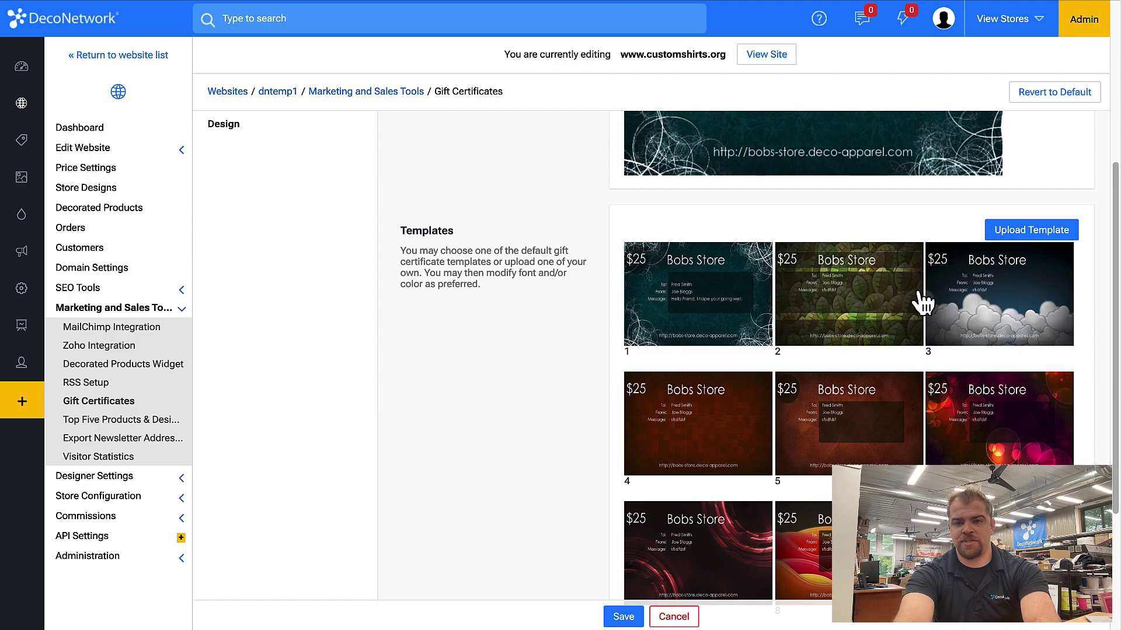
pyautogui.scroll(-2, 919, 300)
pyautogui.scroll(-1, 922, 302)
pyautogui.scroll(-1, 922, 301)
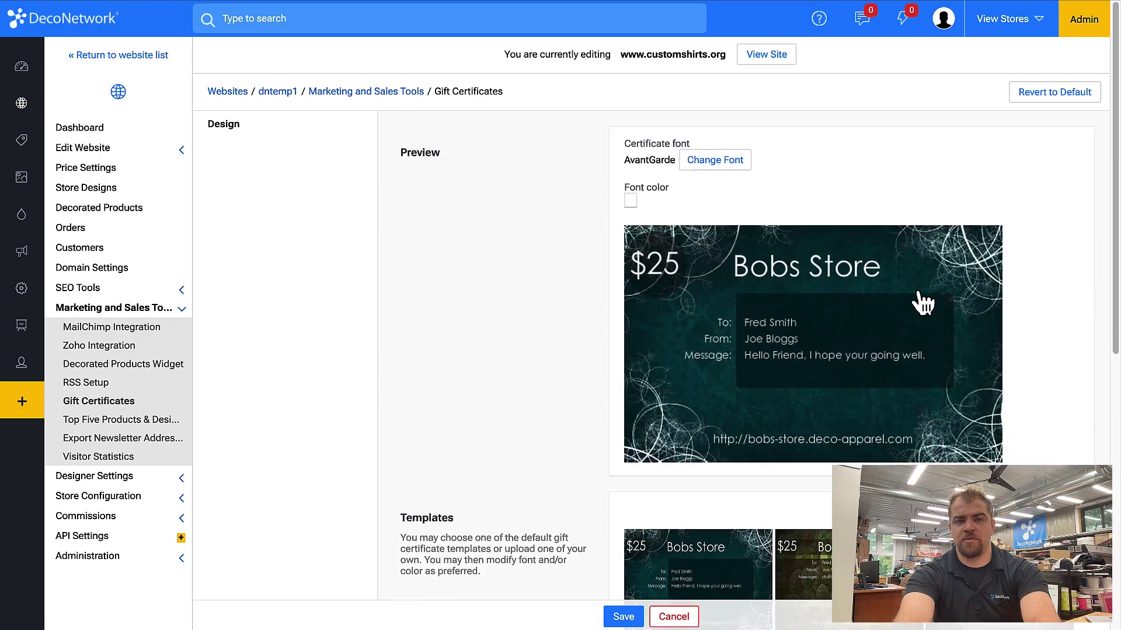
pyautogui.click(133, 151)
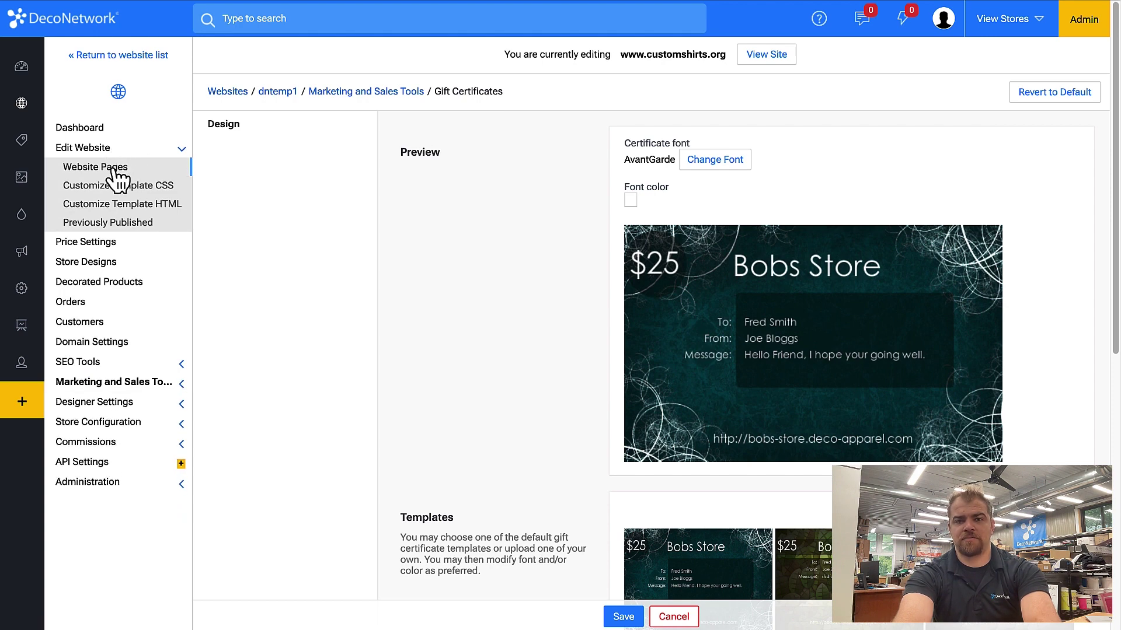
# Open the Gift Certificate system page under Product in the store's website pages editor.
pyautogui.click(115, 169)
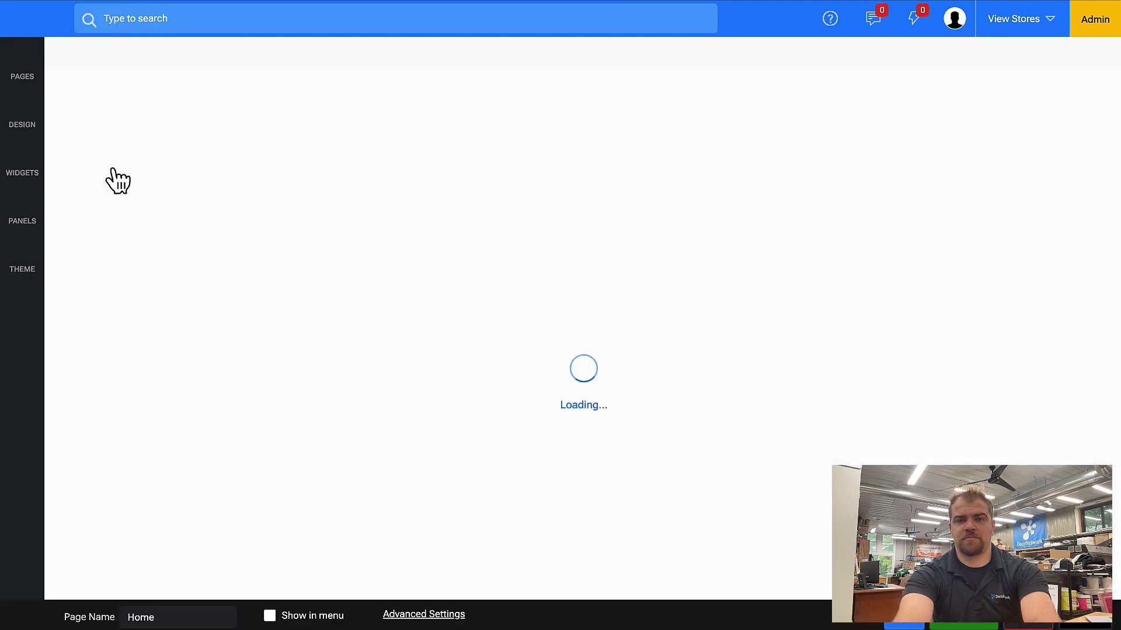
pyautogui.click(32, 76)
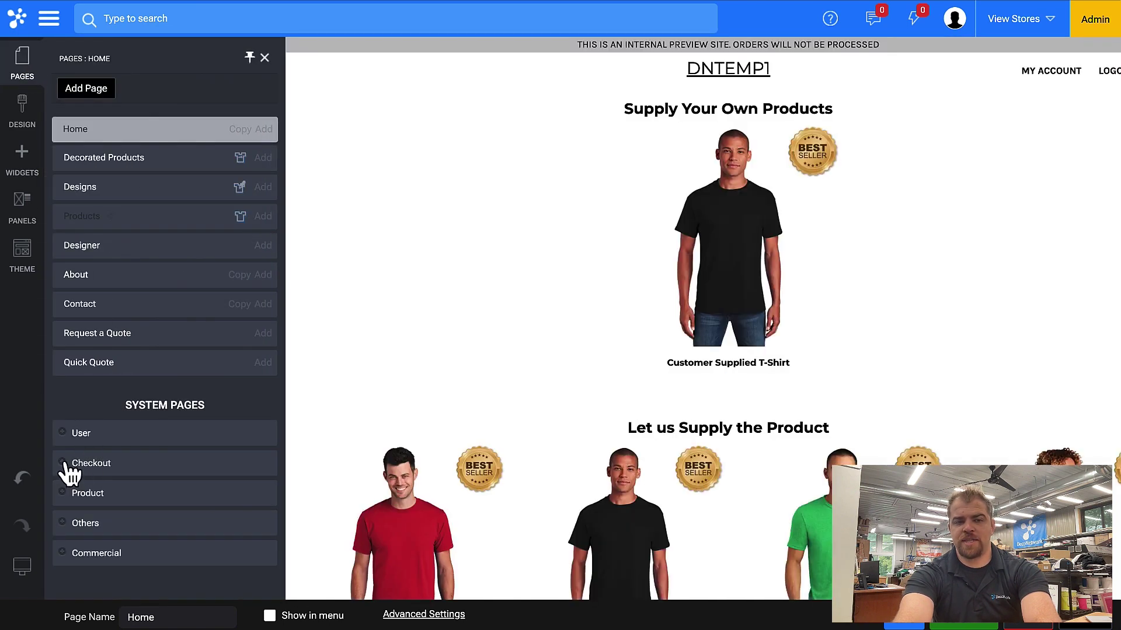
pyautogui.click(69, 497)
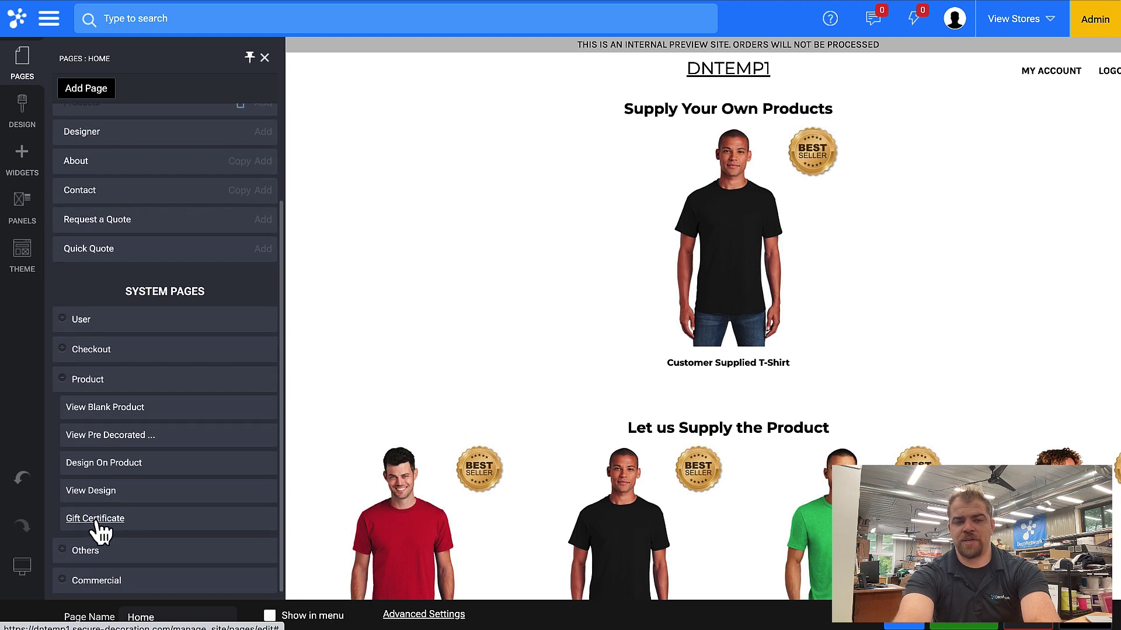
pyautogui.click(97, 522)
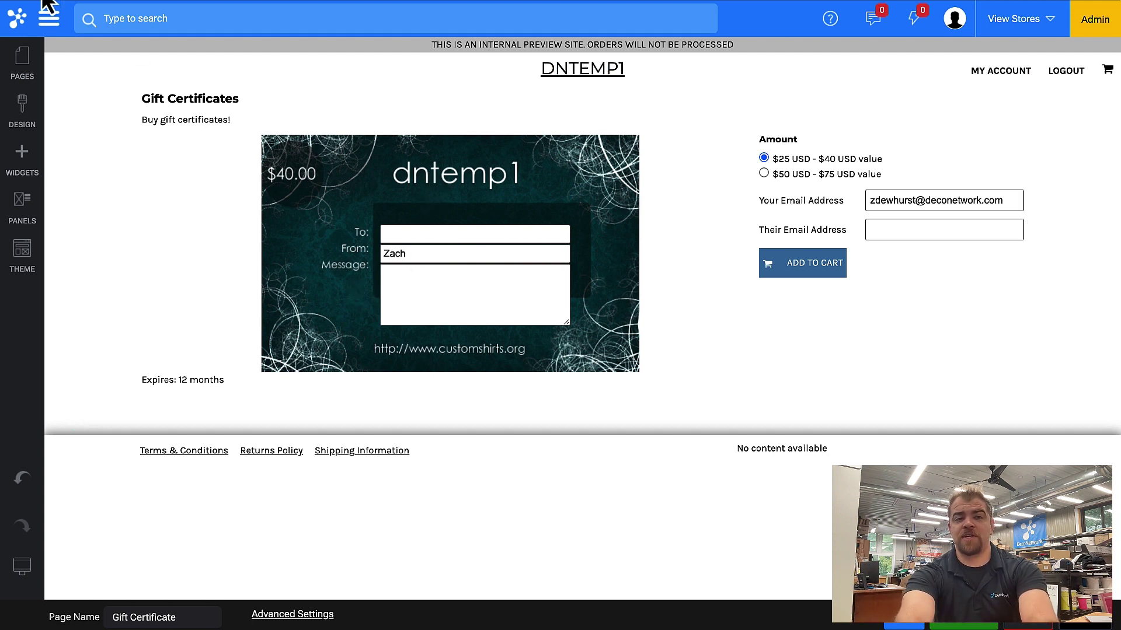
pyautogui.click(49, 21)
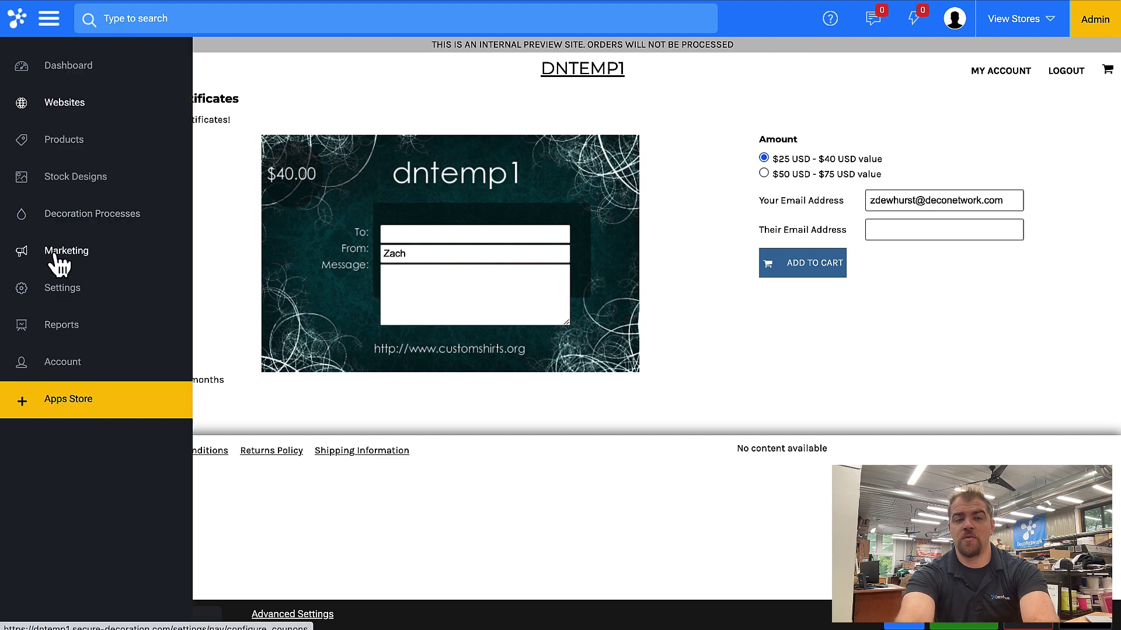
# Go to Marketing > Gift Certificates > Gift Certificate Settings at the account level.
pyautogui.click(58, 252)
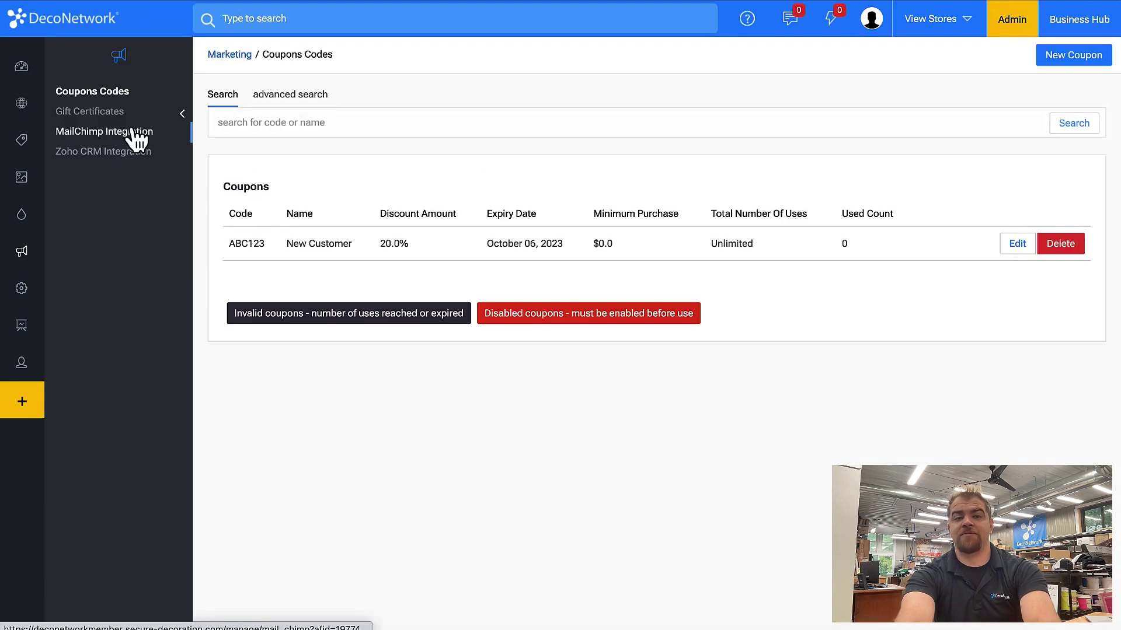
pyautogui.click(76, 111)
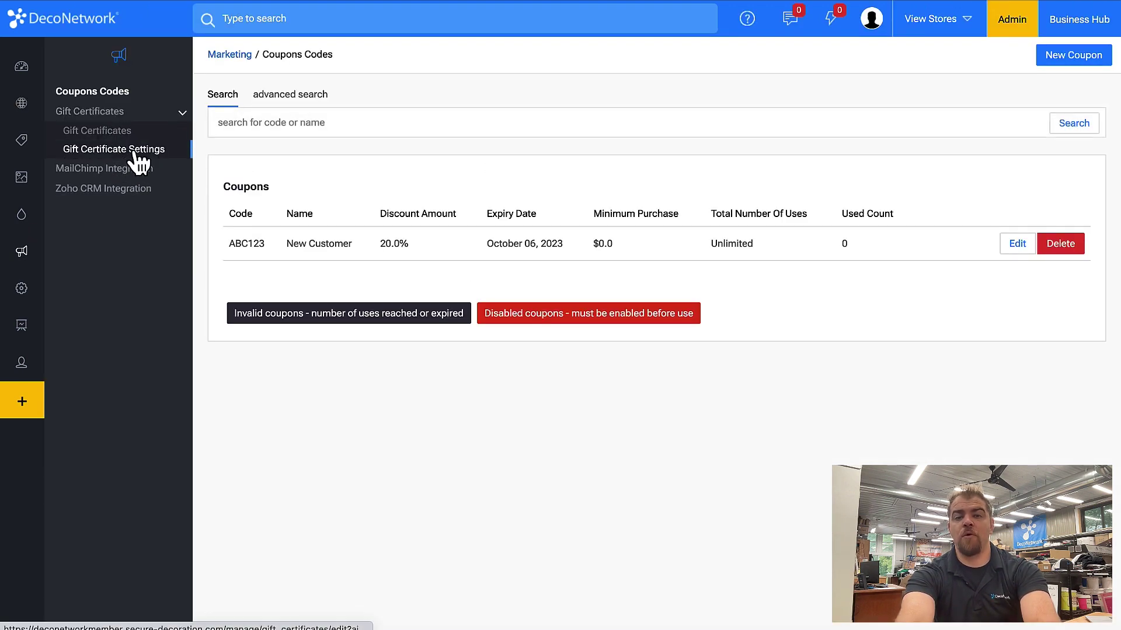
pyautogui.click(135, 153)
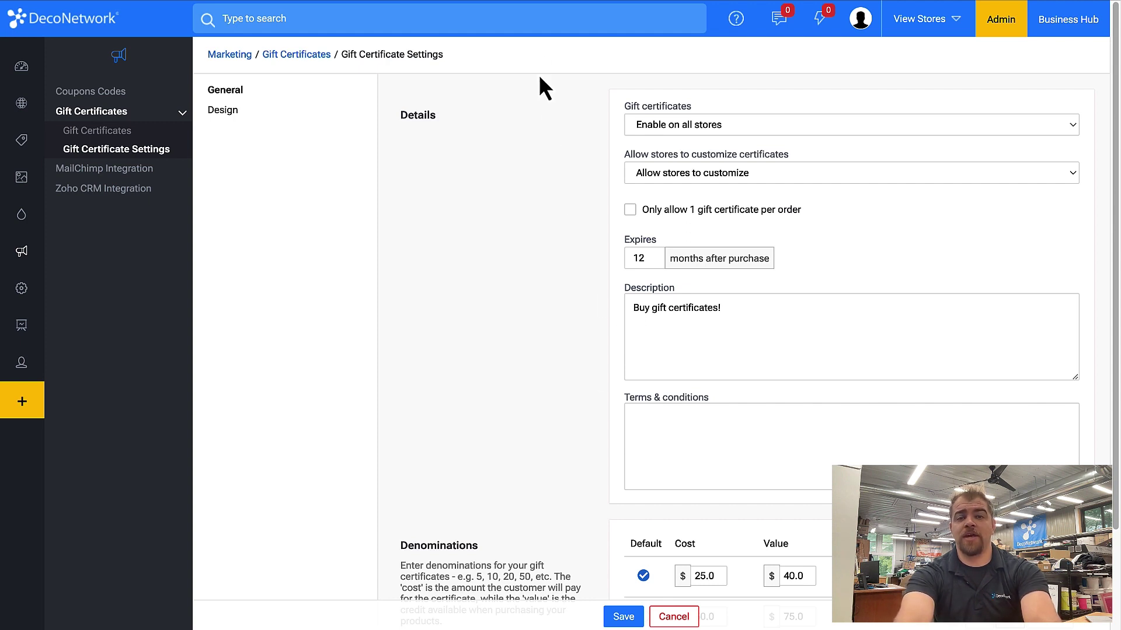
# Search the admin for 'gift certifa', dismiss the suggestions, and open the help panel.
pyautogui.click(524, 22)
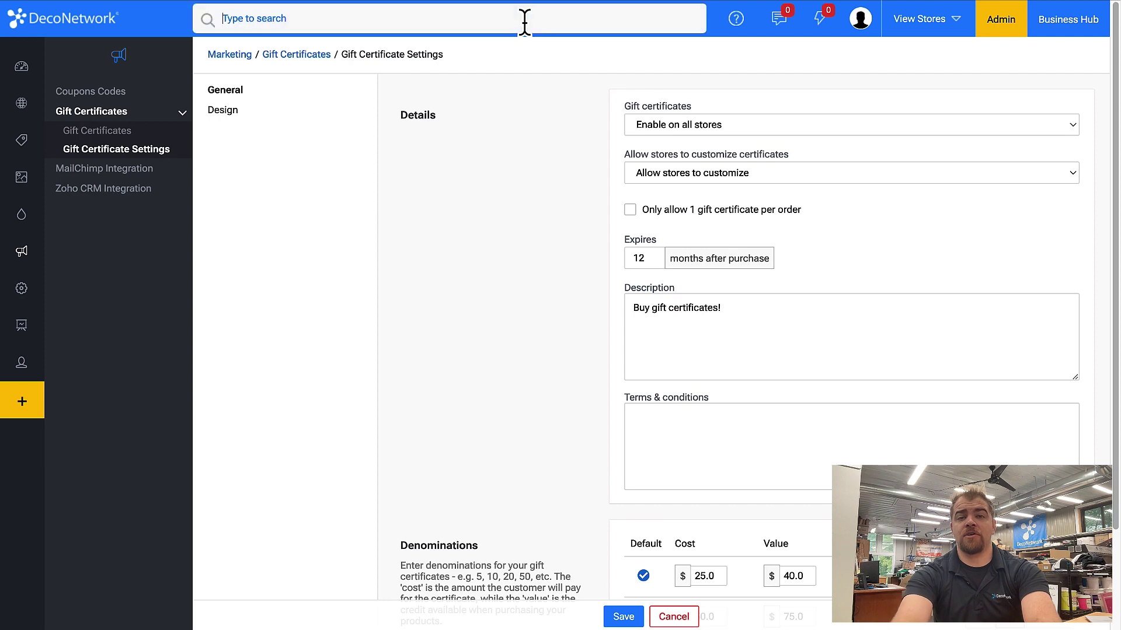
pyautogui.write('gift')
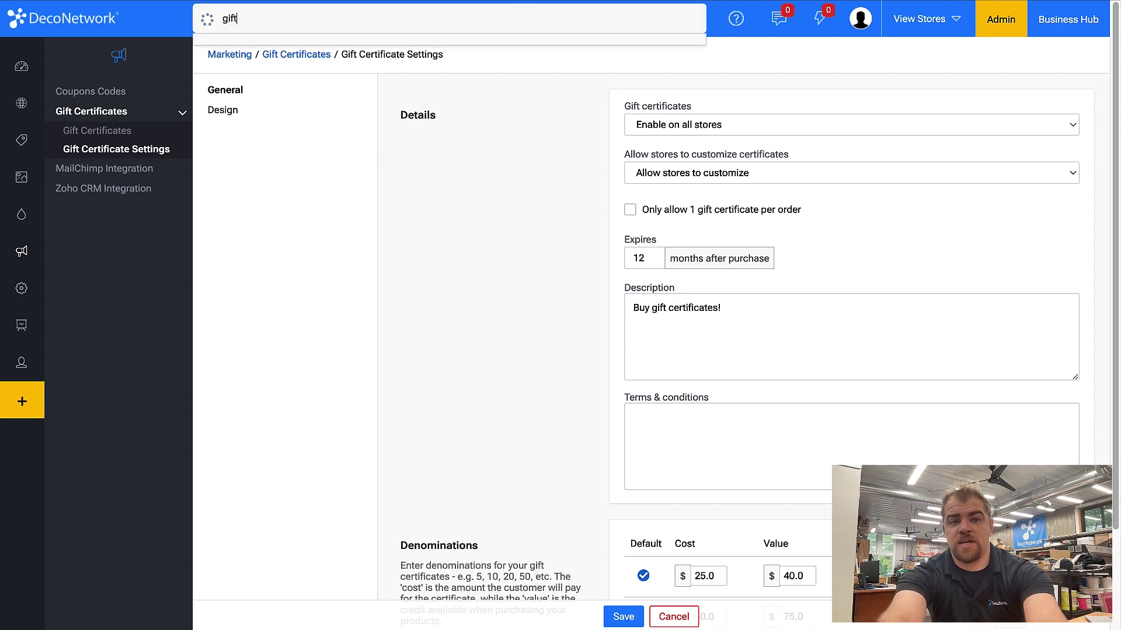
pyautogui.write(' certifa')
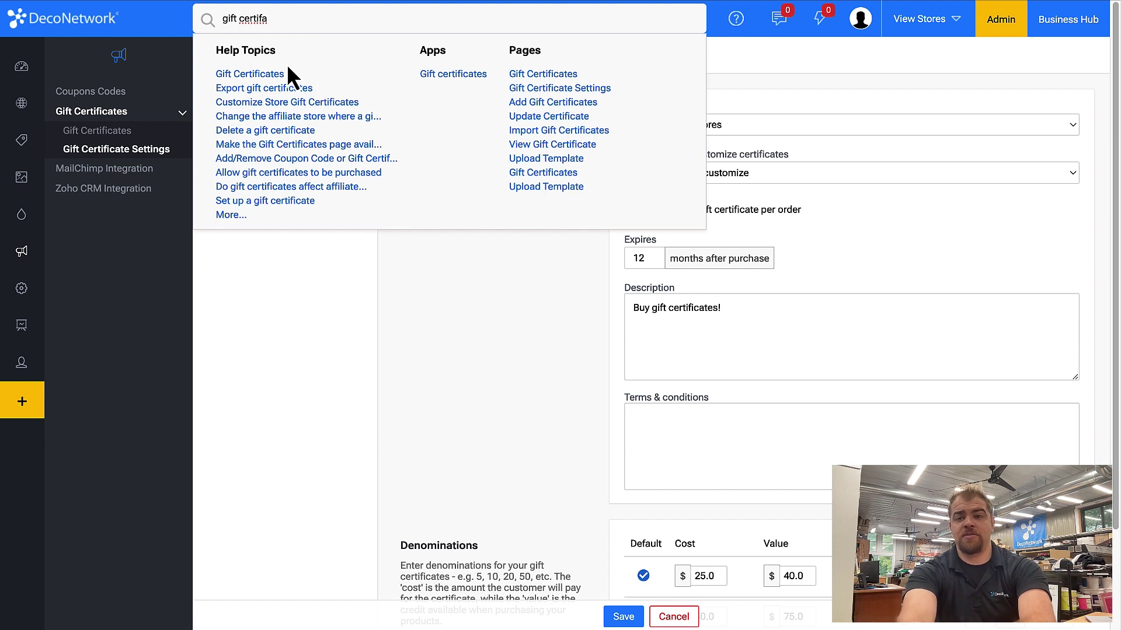
pyautogui.click(738, 61)
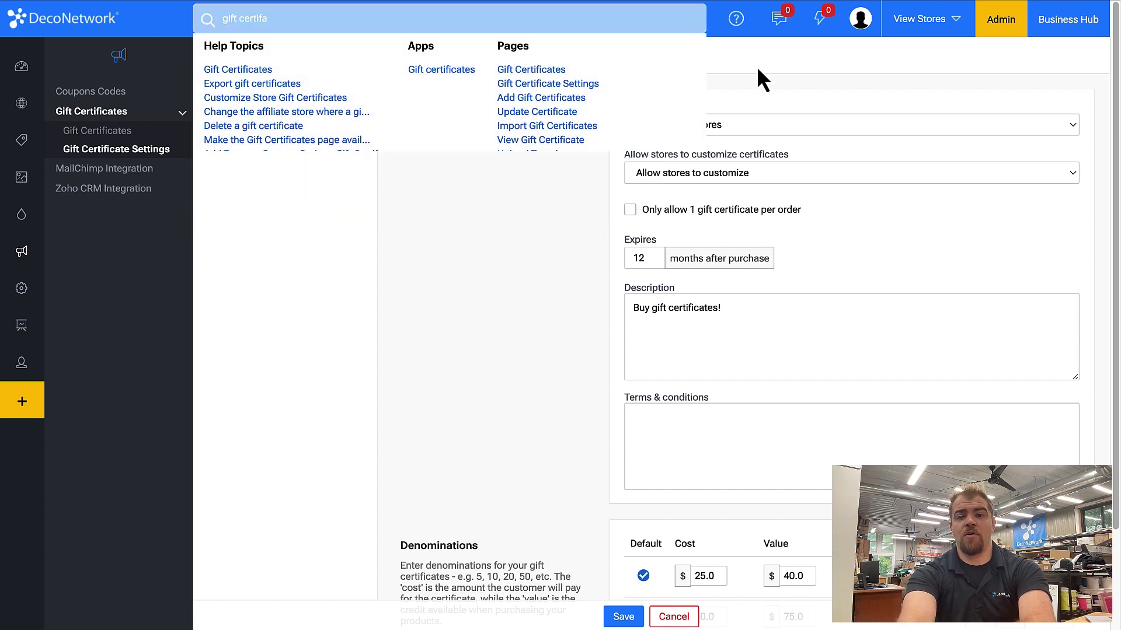
pyautogui.click(736, 32)
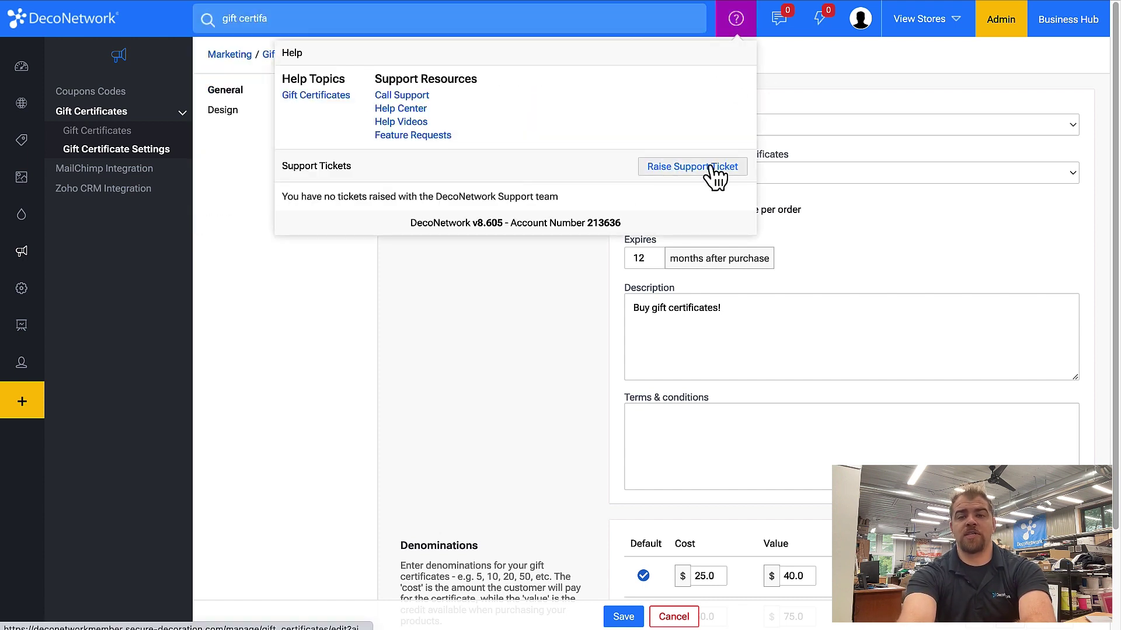